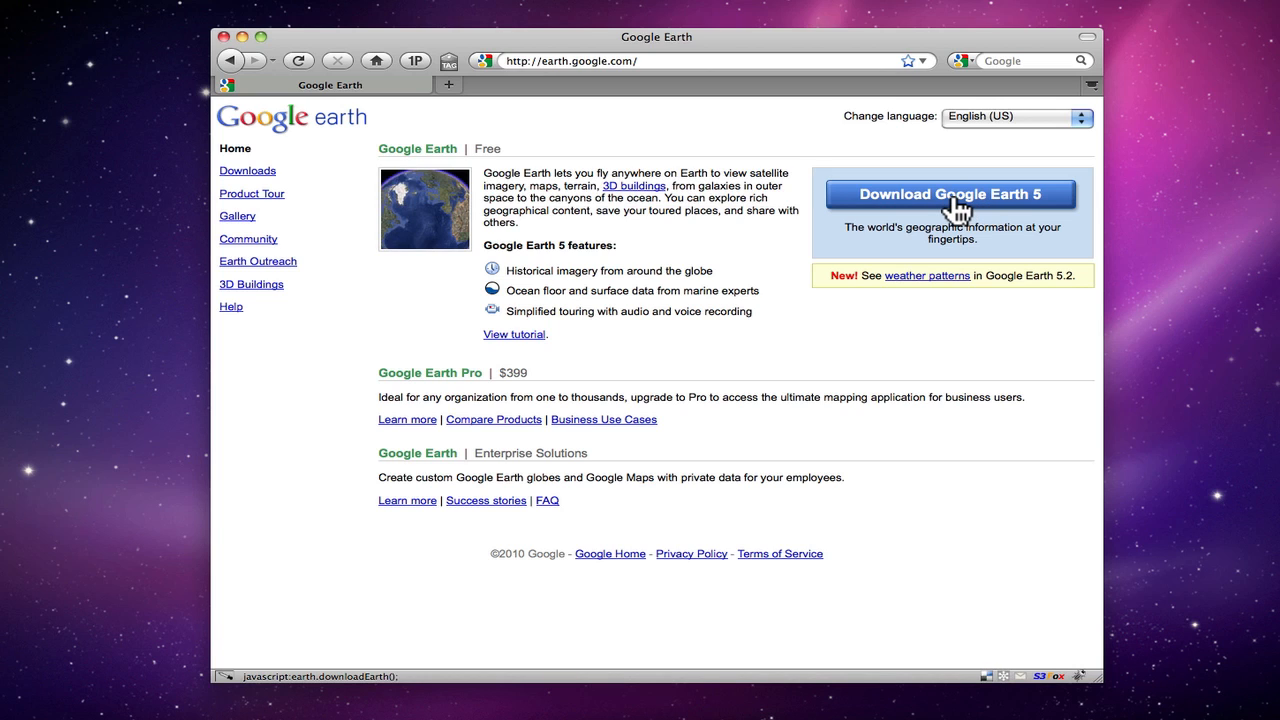
# Download Google Earth 5 without including Google Chrome, agreeing to the terms of service
pyautogui.click(955, 205)
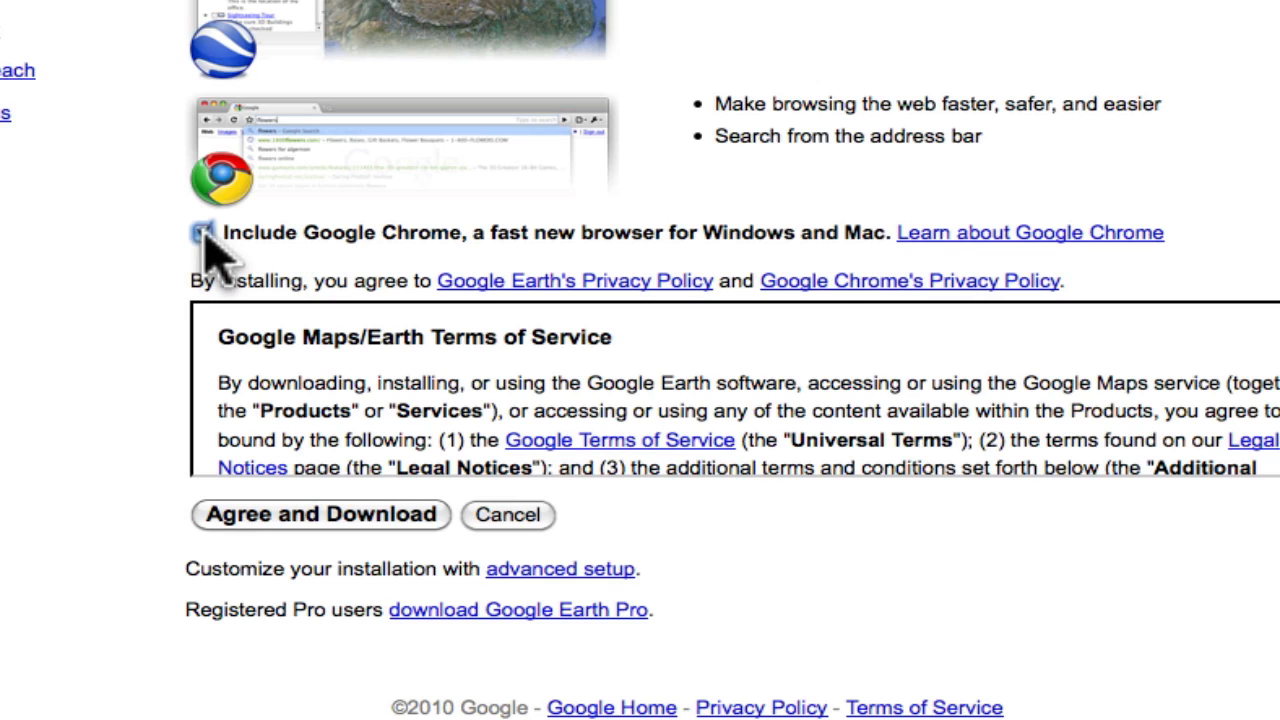
pyautogui.click(203, 233)
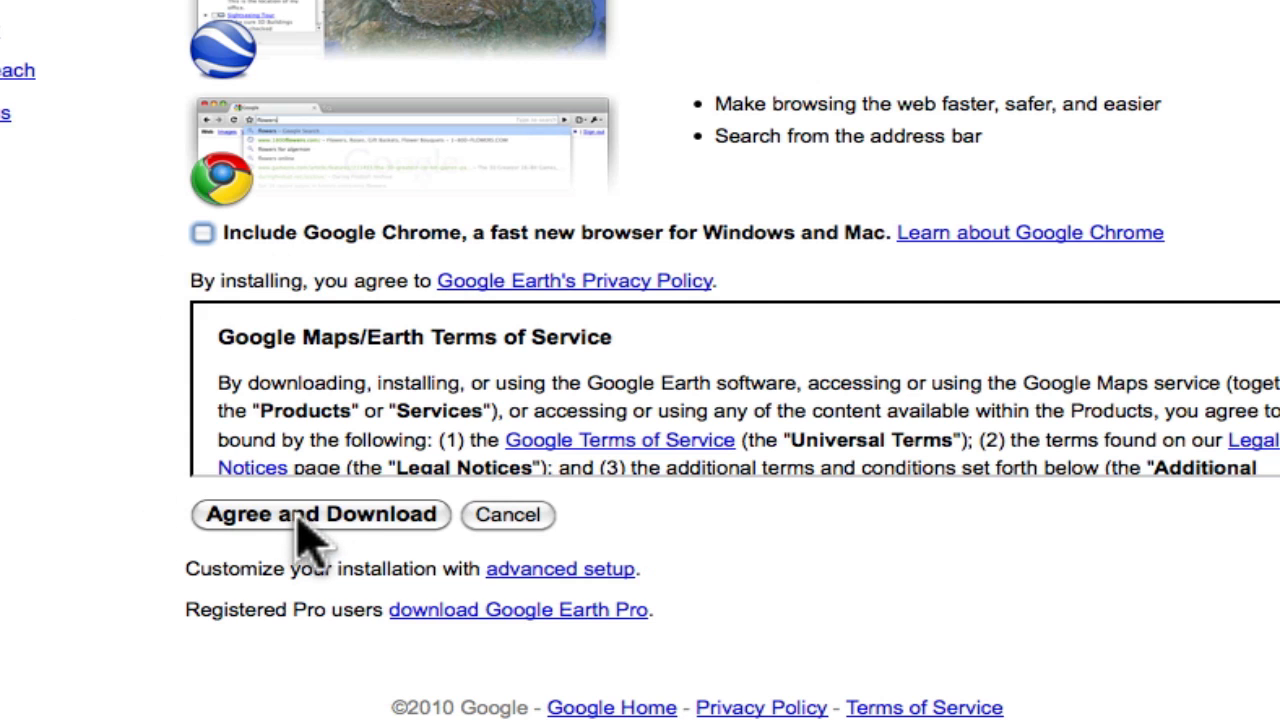
pyautogui.click(333, 508)
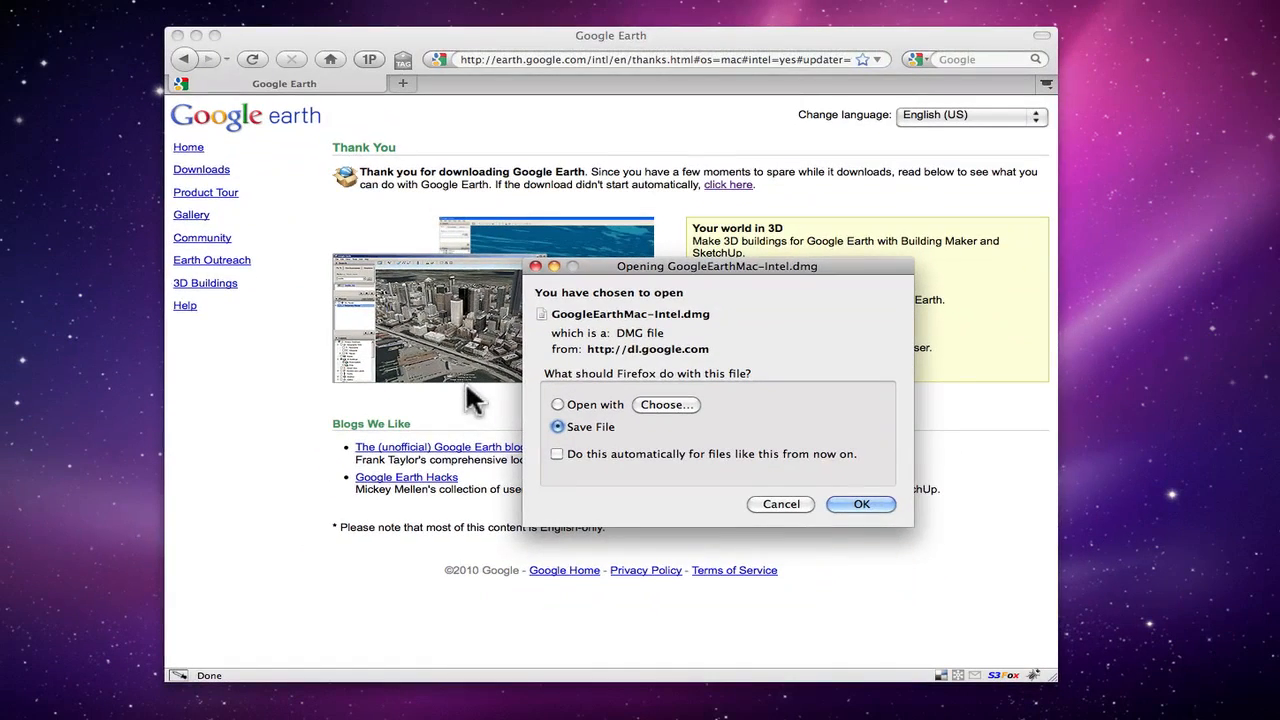
pyautogui.moveTo(718, 262); pyautogui.dragTo(517, 195)
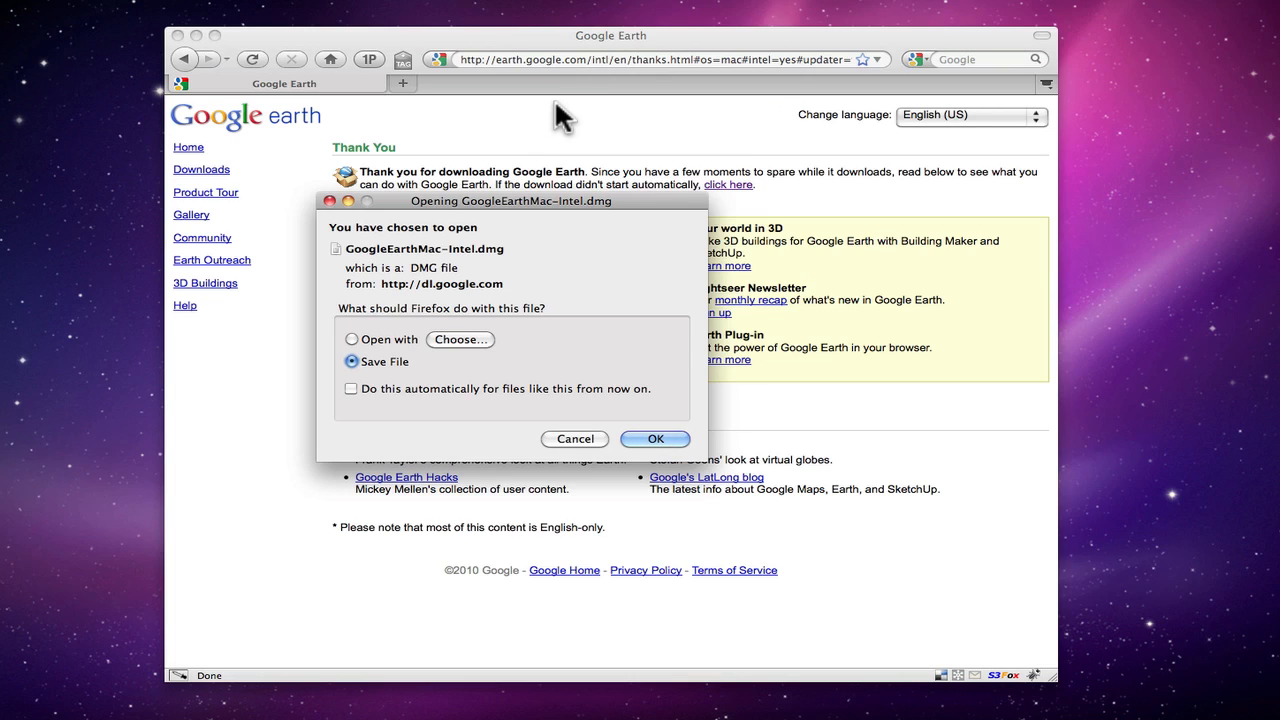
pyautogui.moveTo(549, 198); pyautogui.dragTo(569, 207)
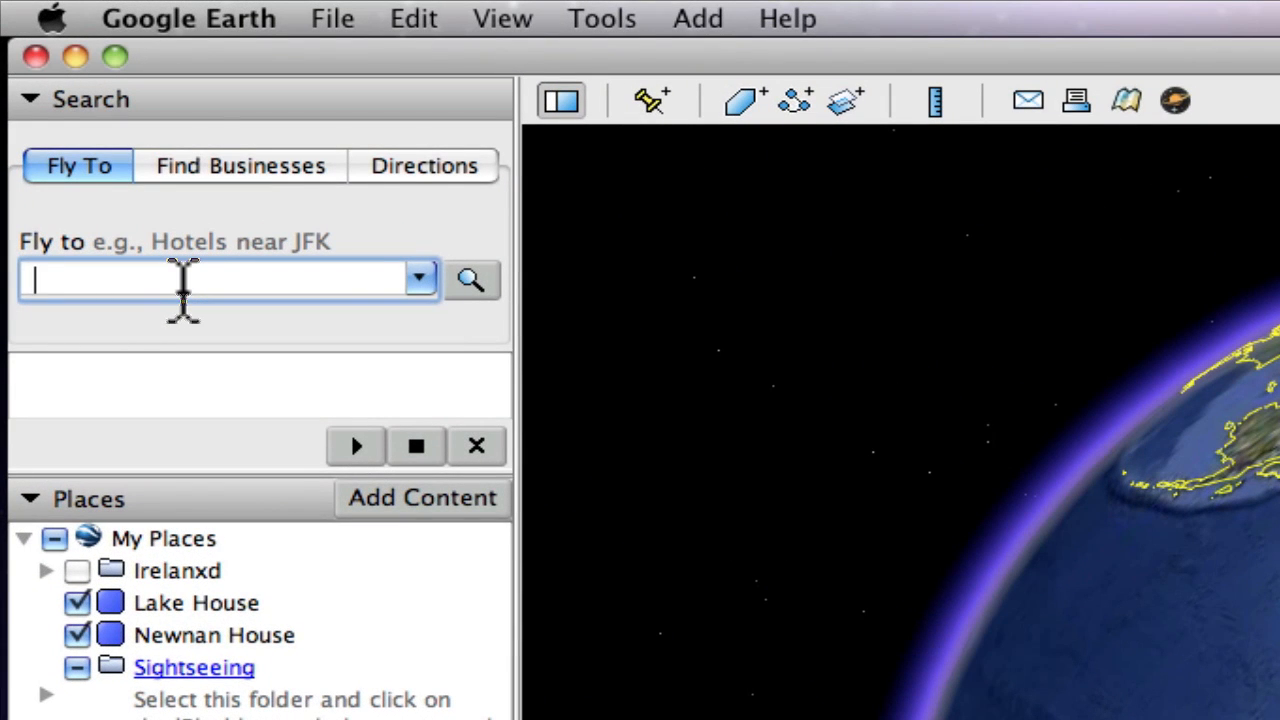
# Switch to Google Earth and fly to "weiss lake, alabama"
pyautogui.write('weiss')
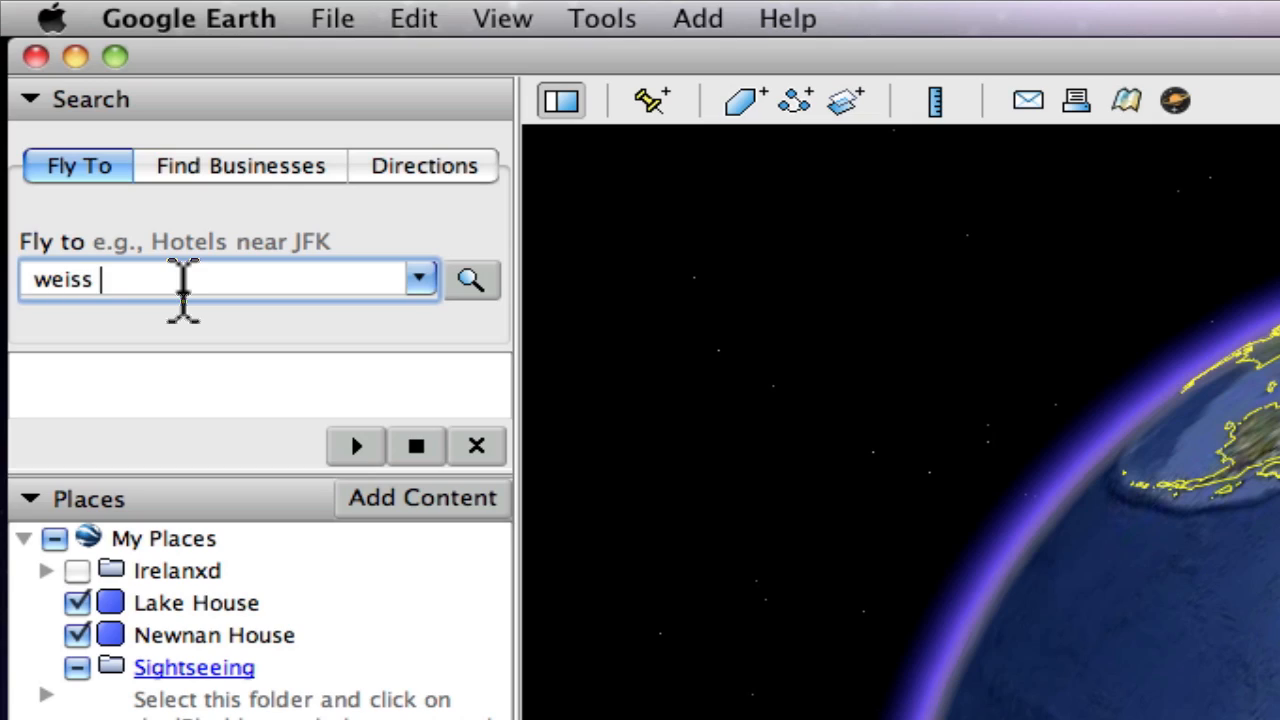
pyautogui.write(' lake, alabama')
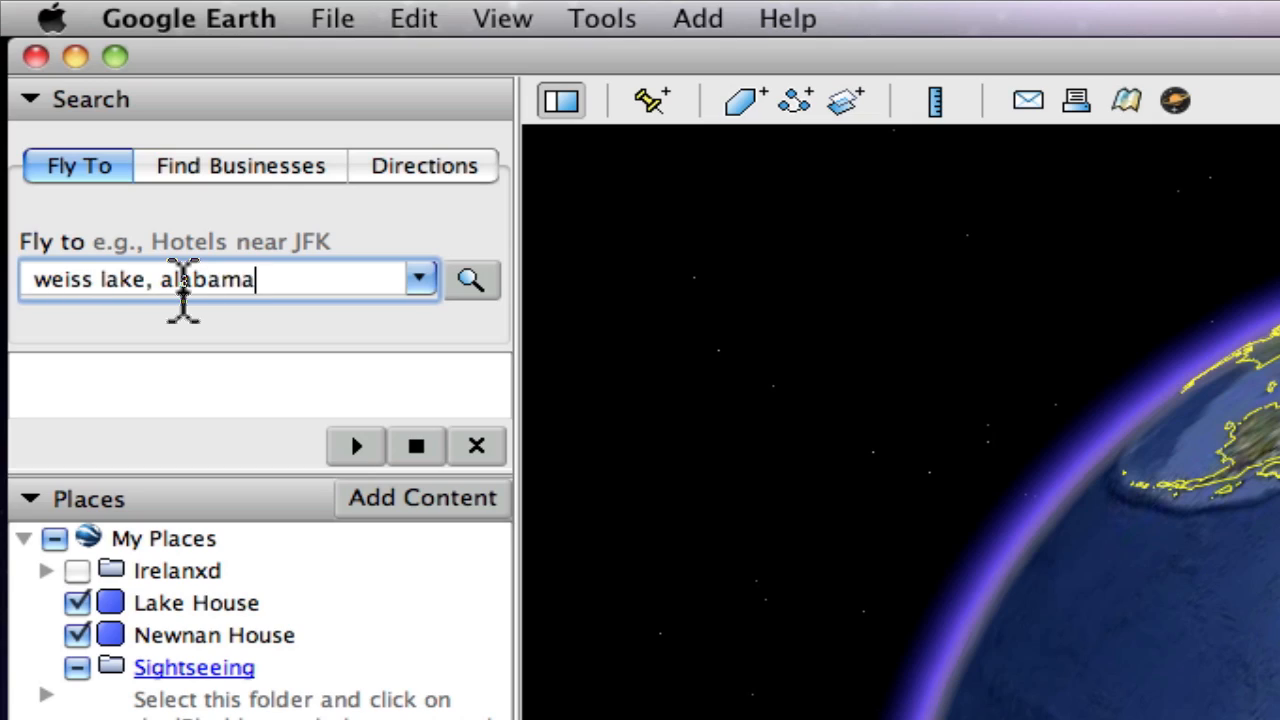
pyautogui.press('Return')
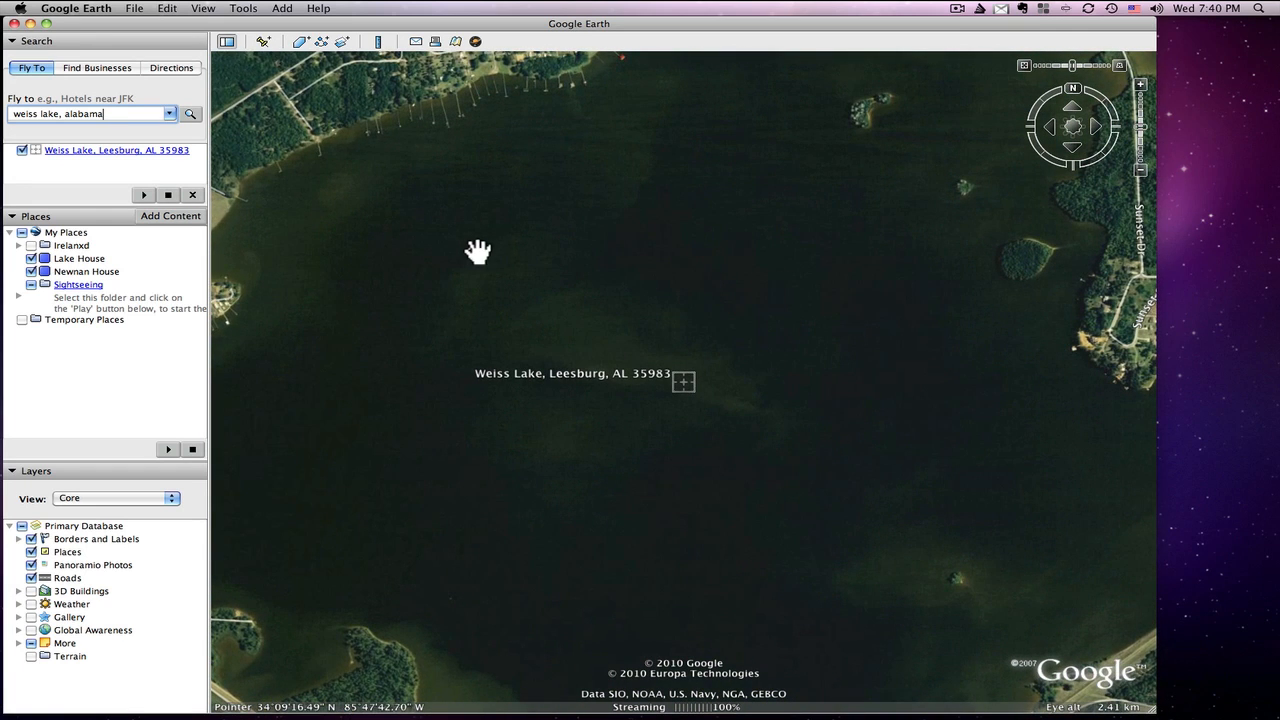
# Frame the map on the wooded peninsula between Weiss Lake Blvd and the shoreline, with Byrams Island in view
pyautogui.click(1141, 175)
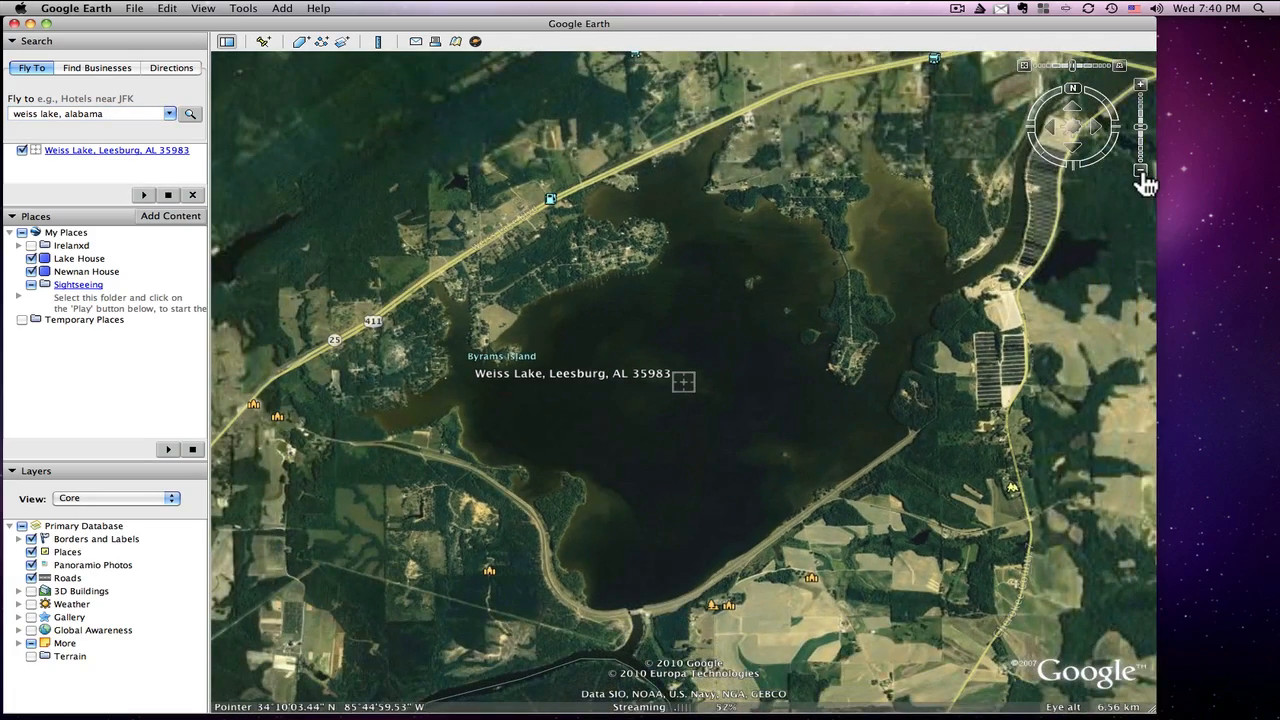
pyautogui.click(1141, 86)
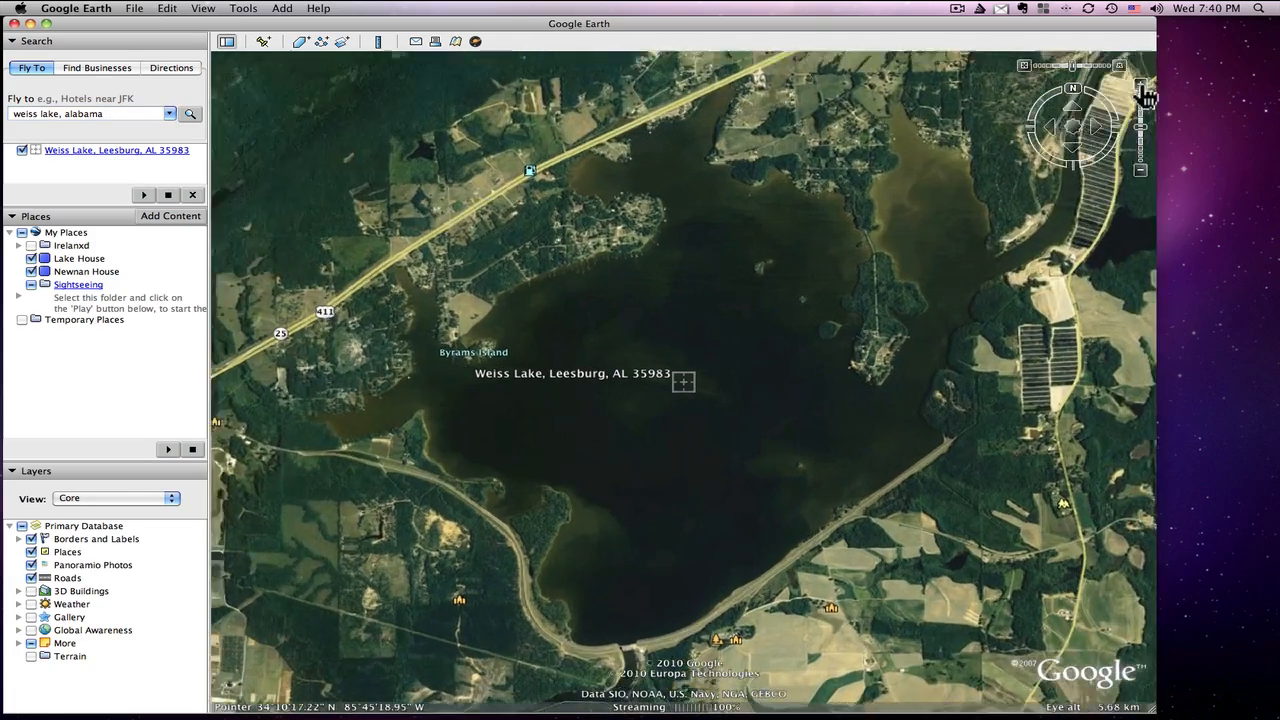
pyautogui.moveTo(687, 256); pyautogui.dragTo(803, 294)
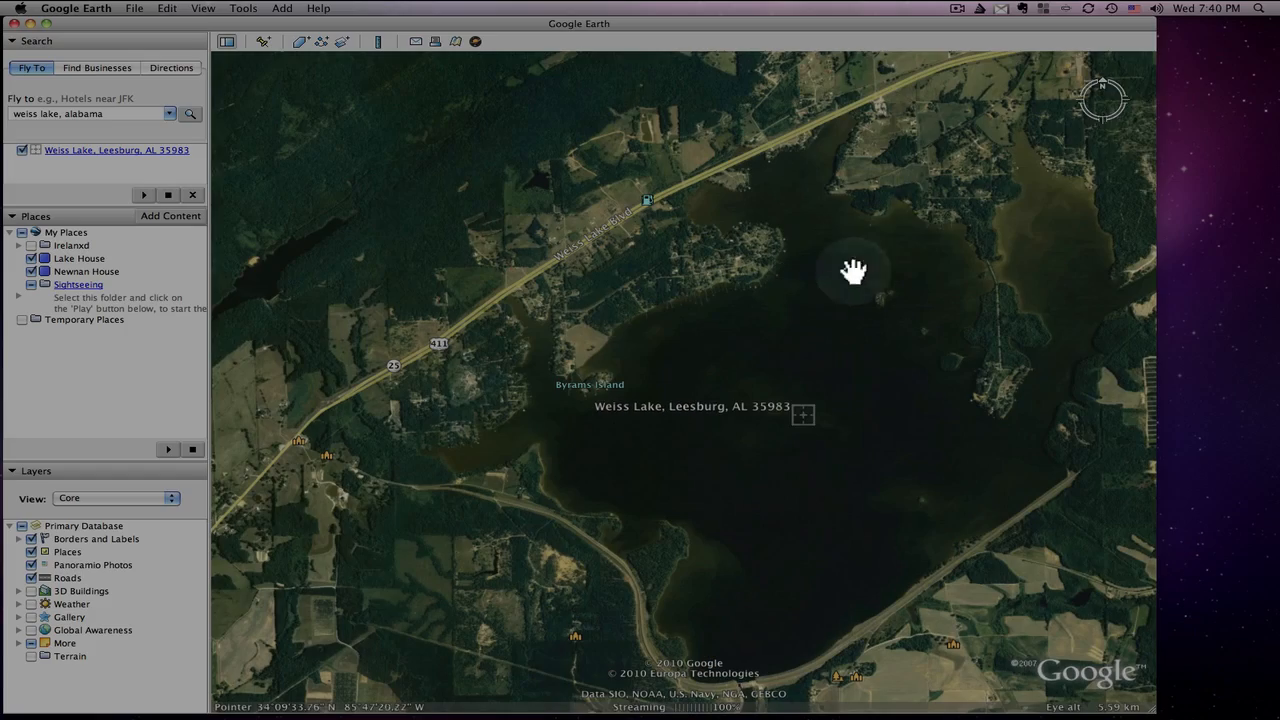
pyautogui.click(1141, 86)
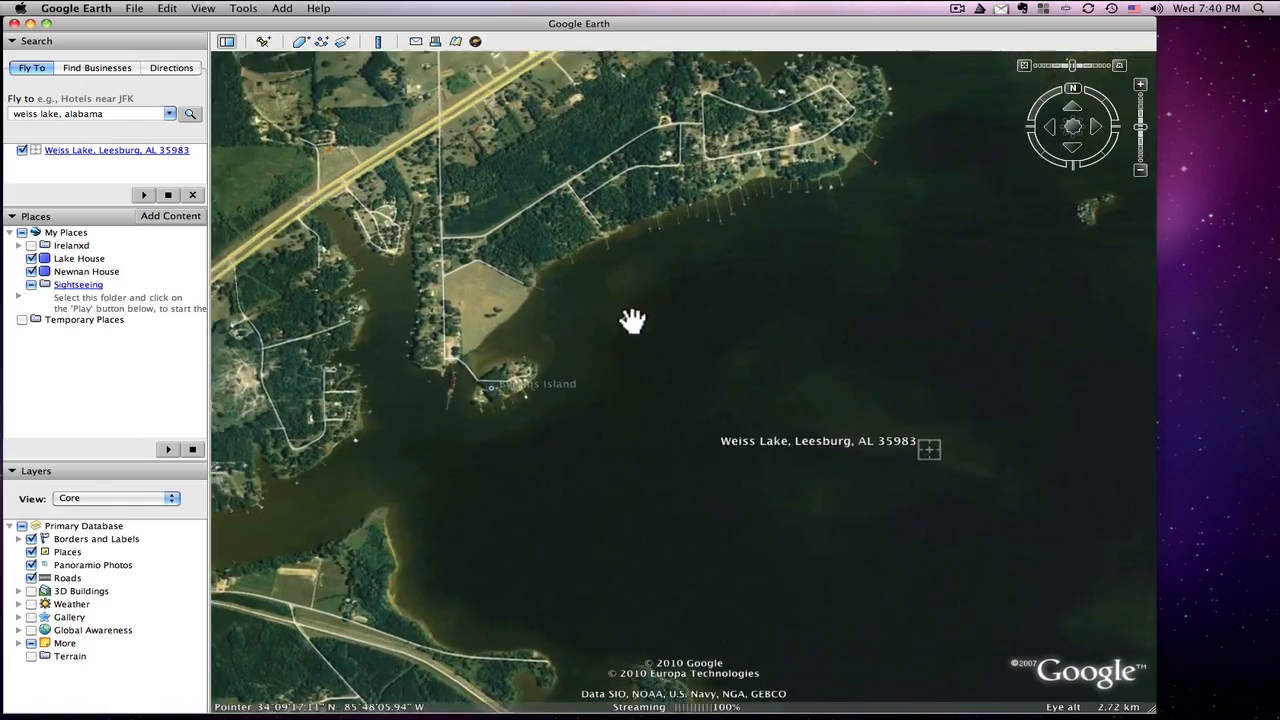
pyautogui.moveTo(721, 320); pyautogui.dragTo(764, 480)
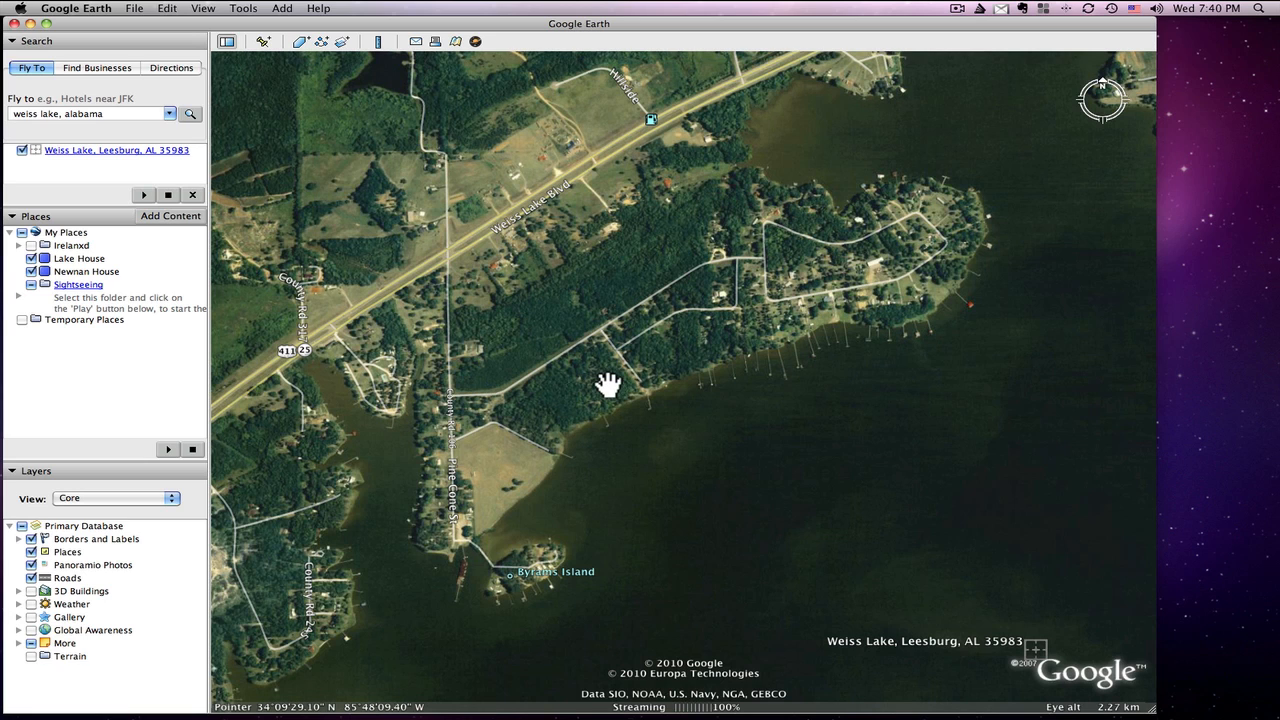
pyautogui.moveTo(646, 343); pyautogui.dragTo(690, 332)
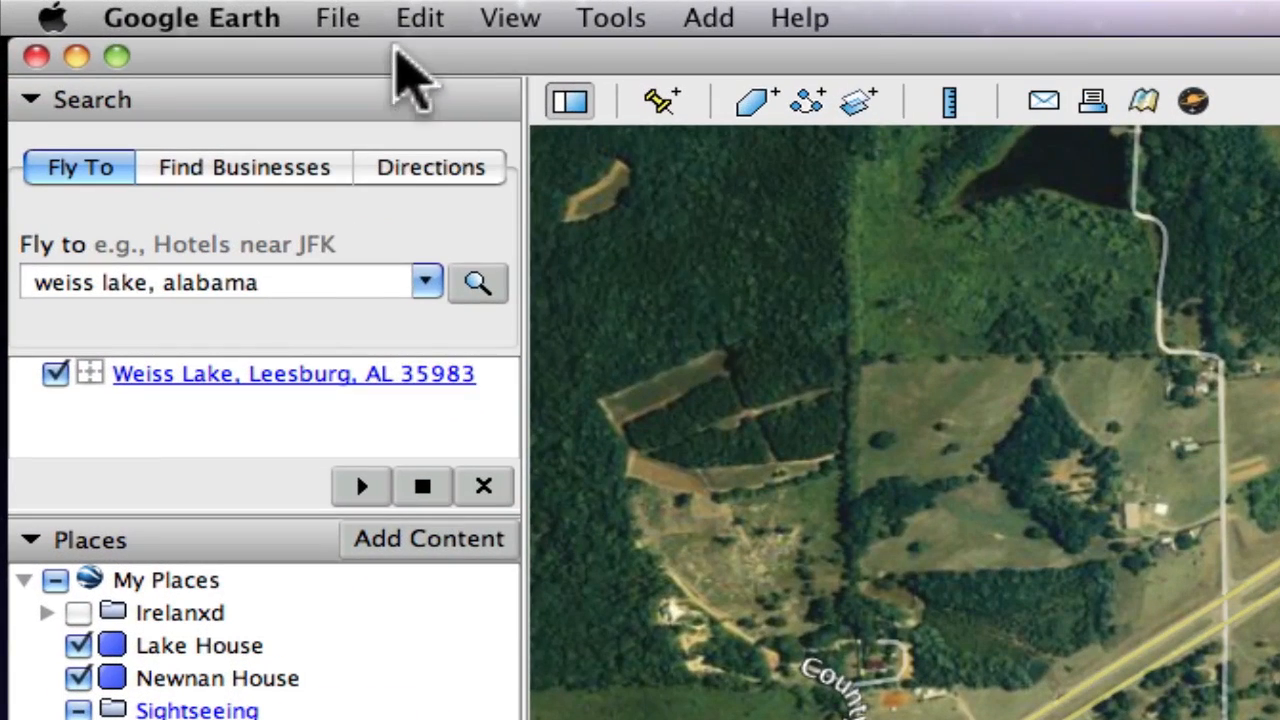
# Save the current map view as an image named "Lot 1" on the Desktop
pyautogui.click(134, 9)
pyautogui.moveTo(360, 100)
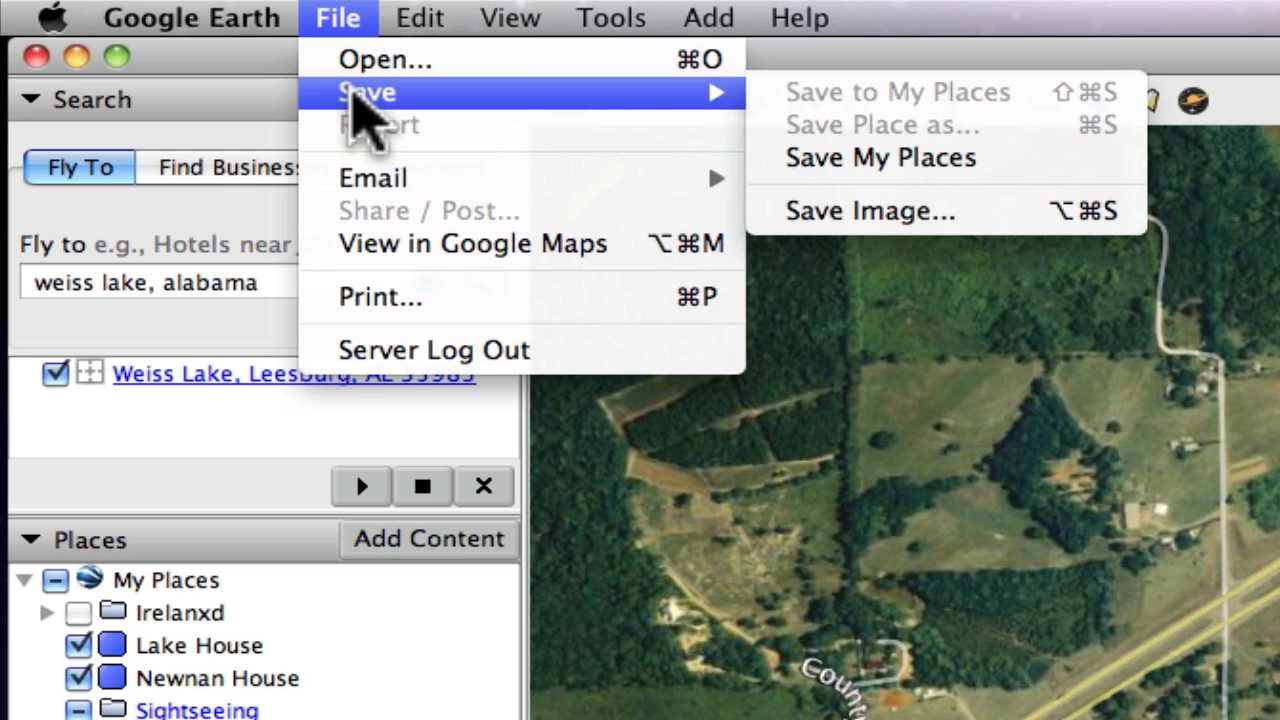
pyautogui.click(357, 25)
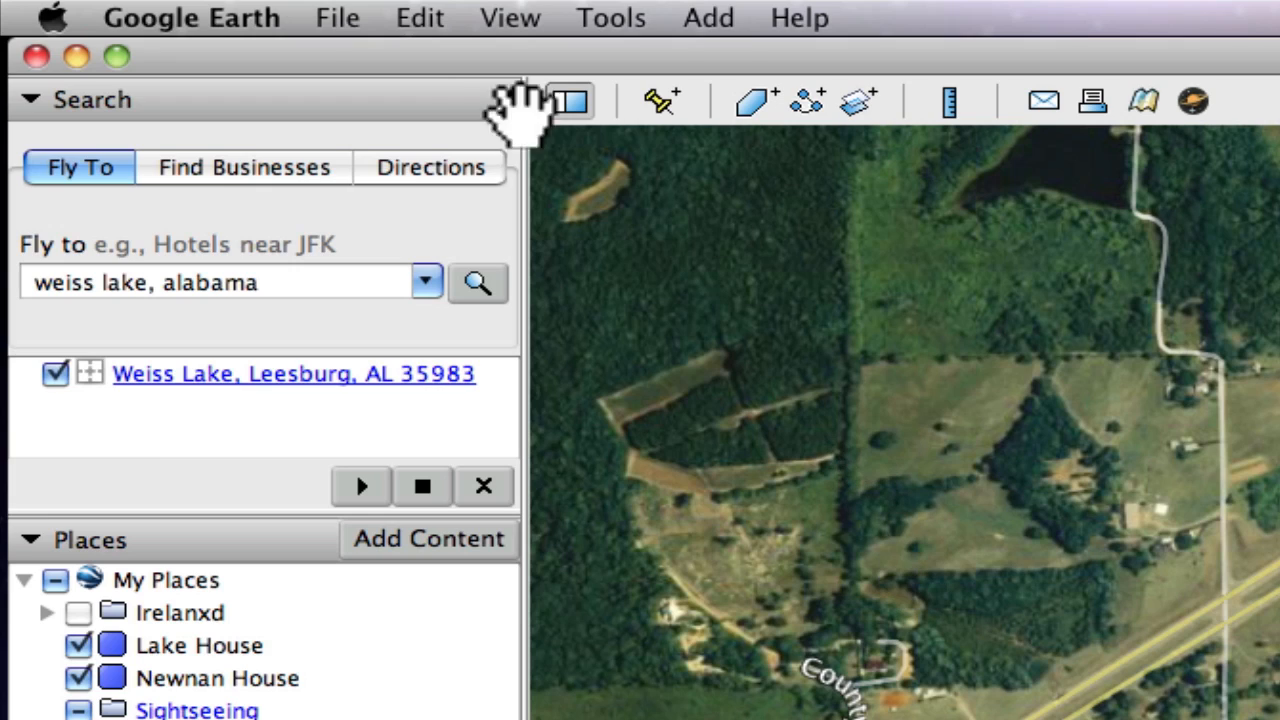
pyautogui.click(342, 18)
pyautogui.moveTo(362, 112)
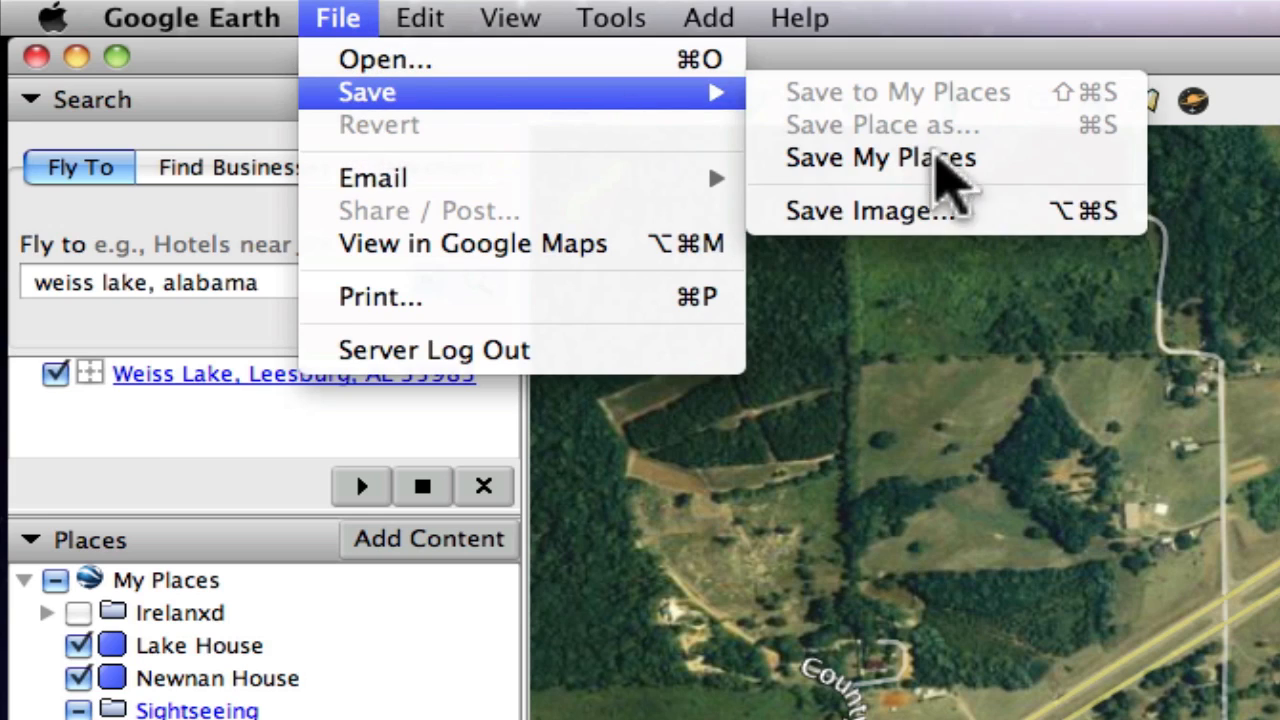
pyautogui.click(892, 213)
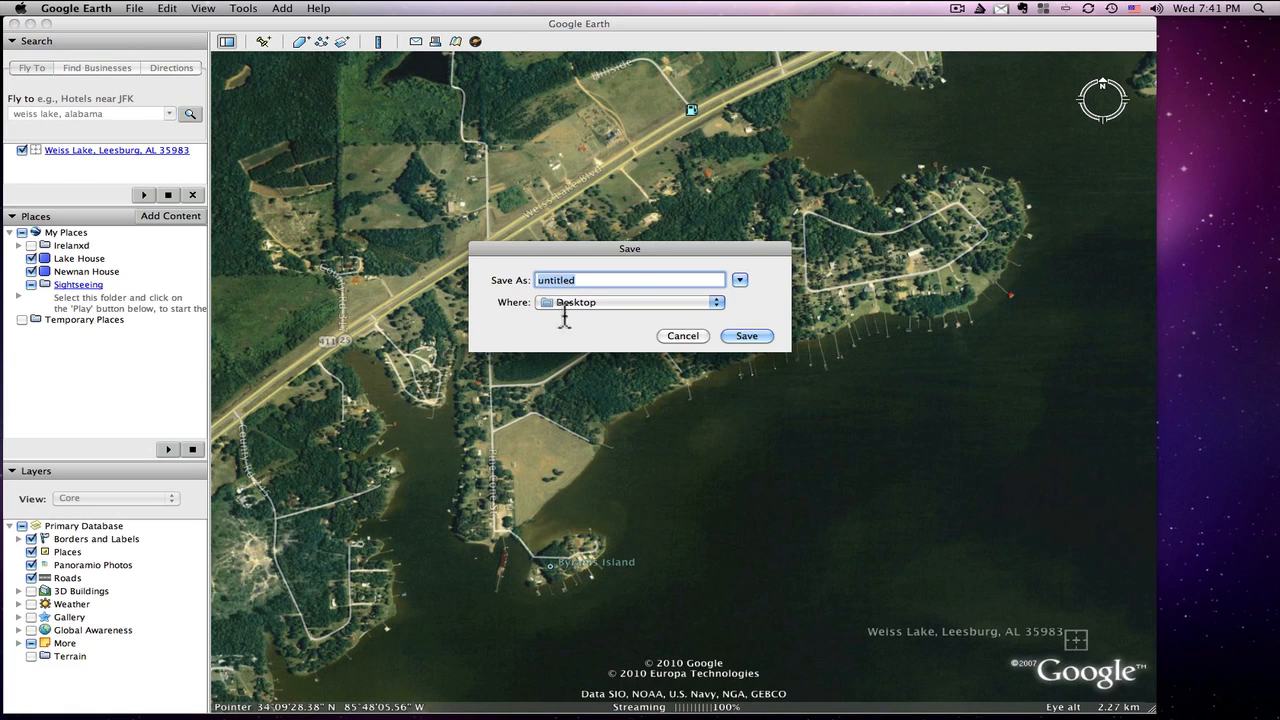
pyautogui.click(612, 284)
pyautogui.moveTo(612, 284); pyautogui.dragTo(486, 276)
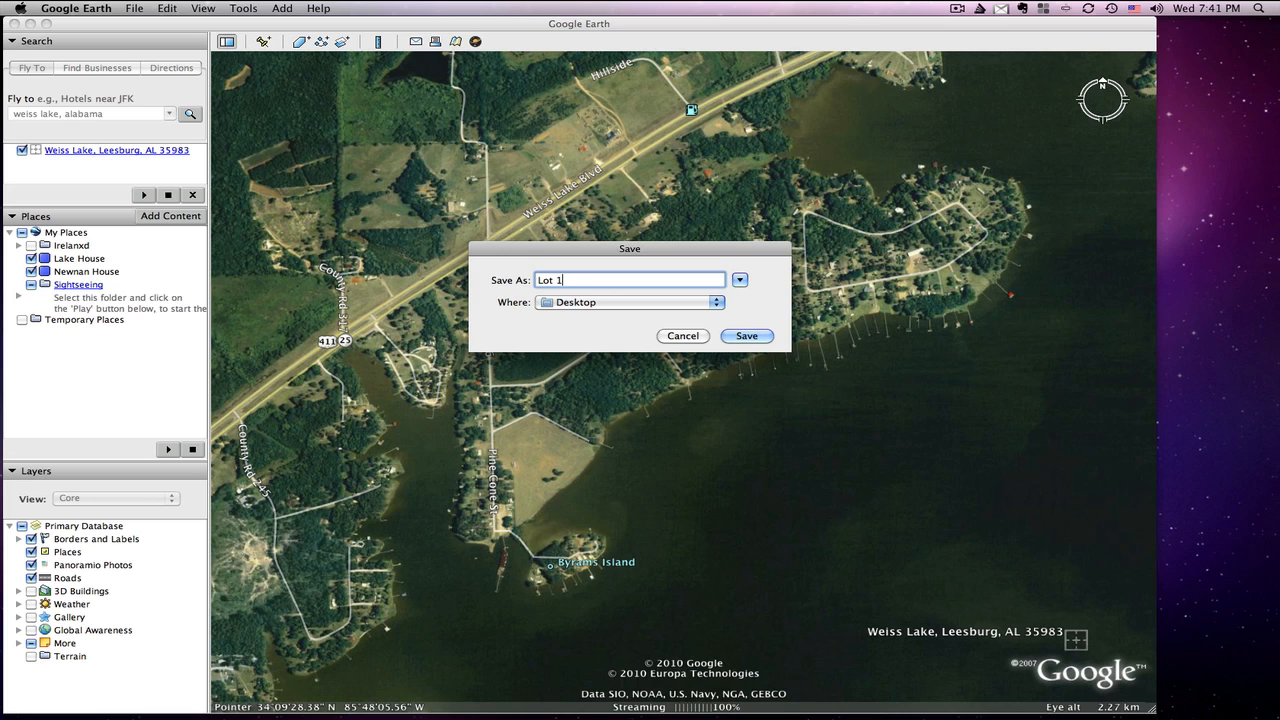
pyautogui.press('Return')
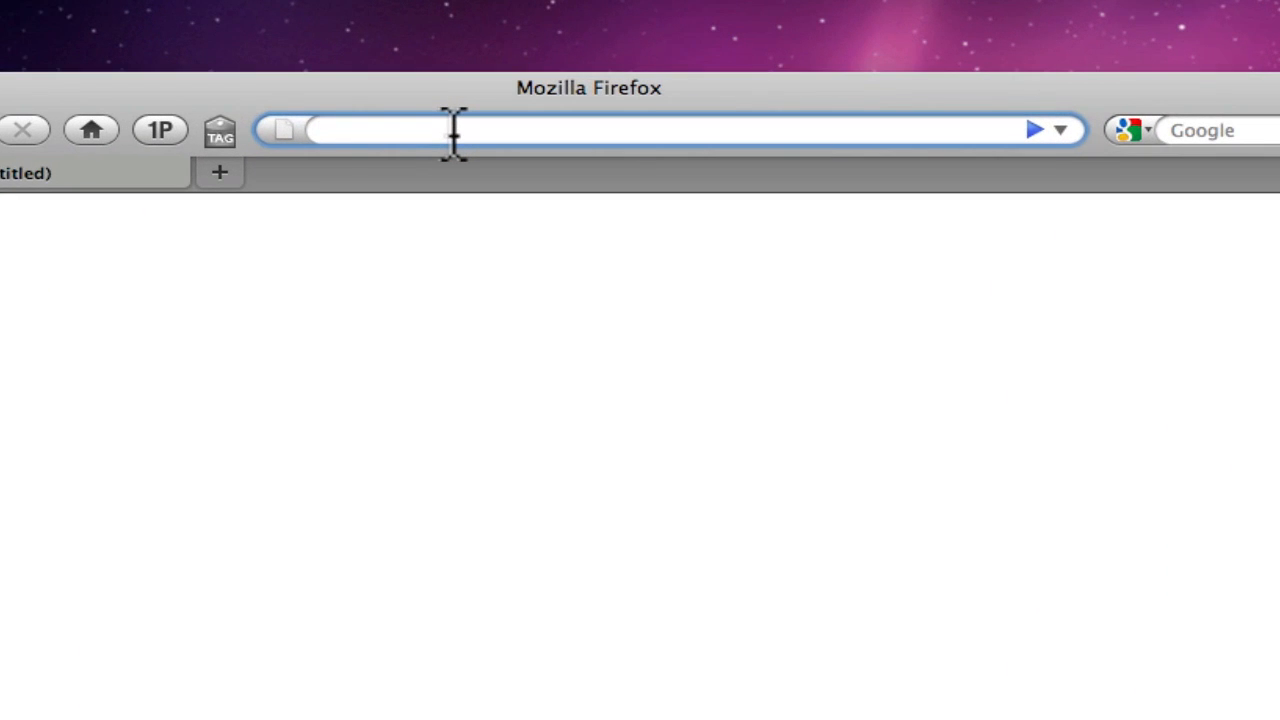
pyautogui.write('www.pixlr.com')
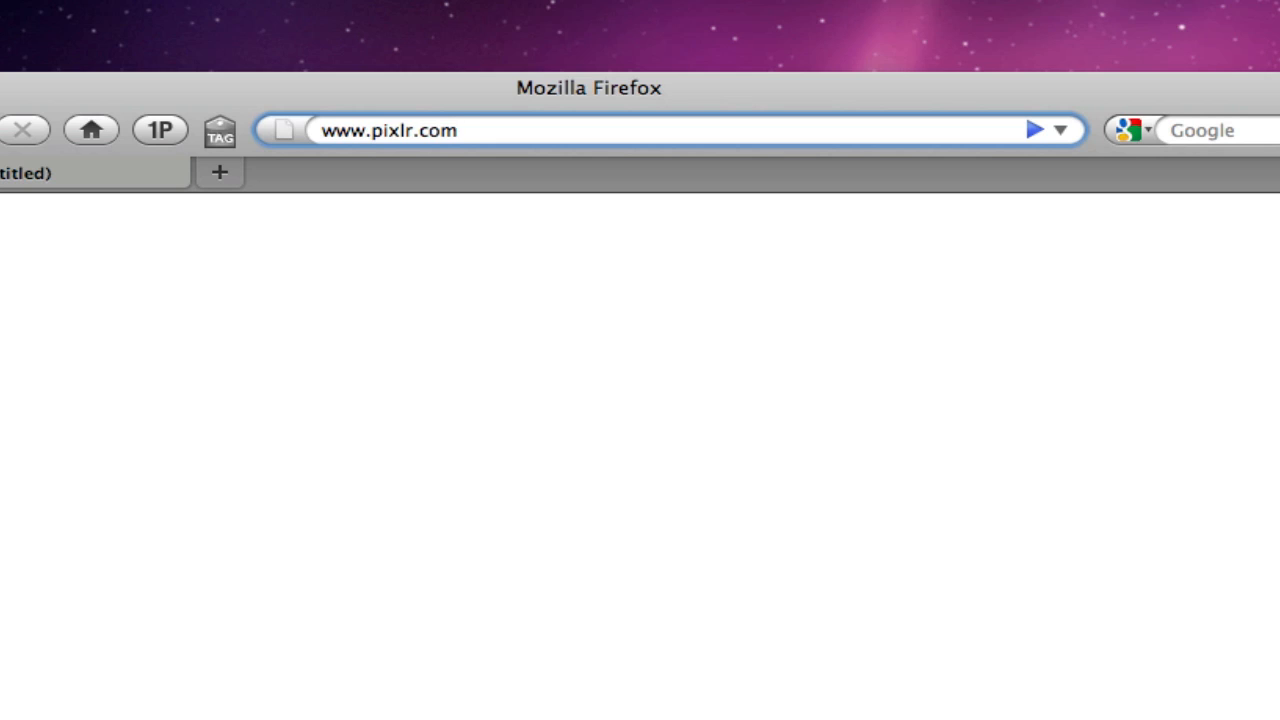
pyautogui.press('Return')
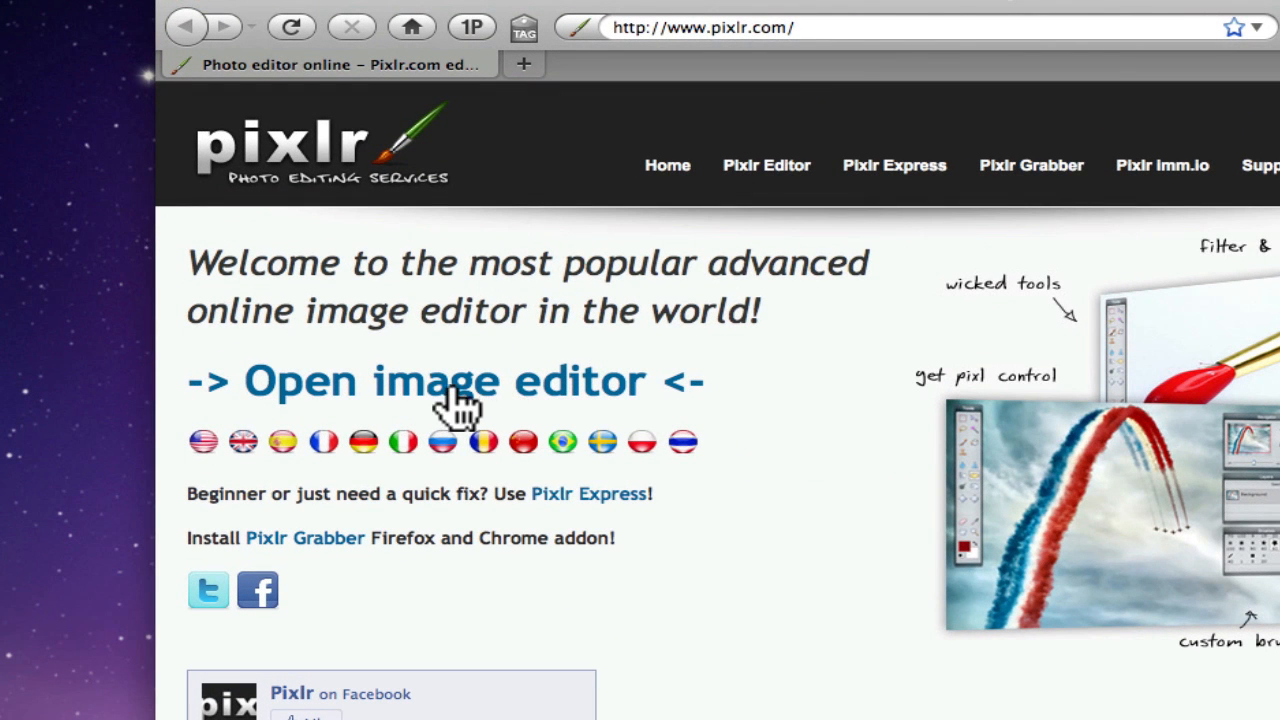
pyautogui.click(390, 400)
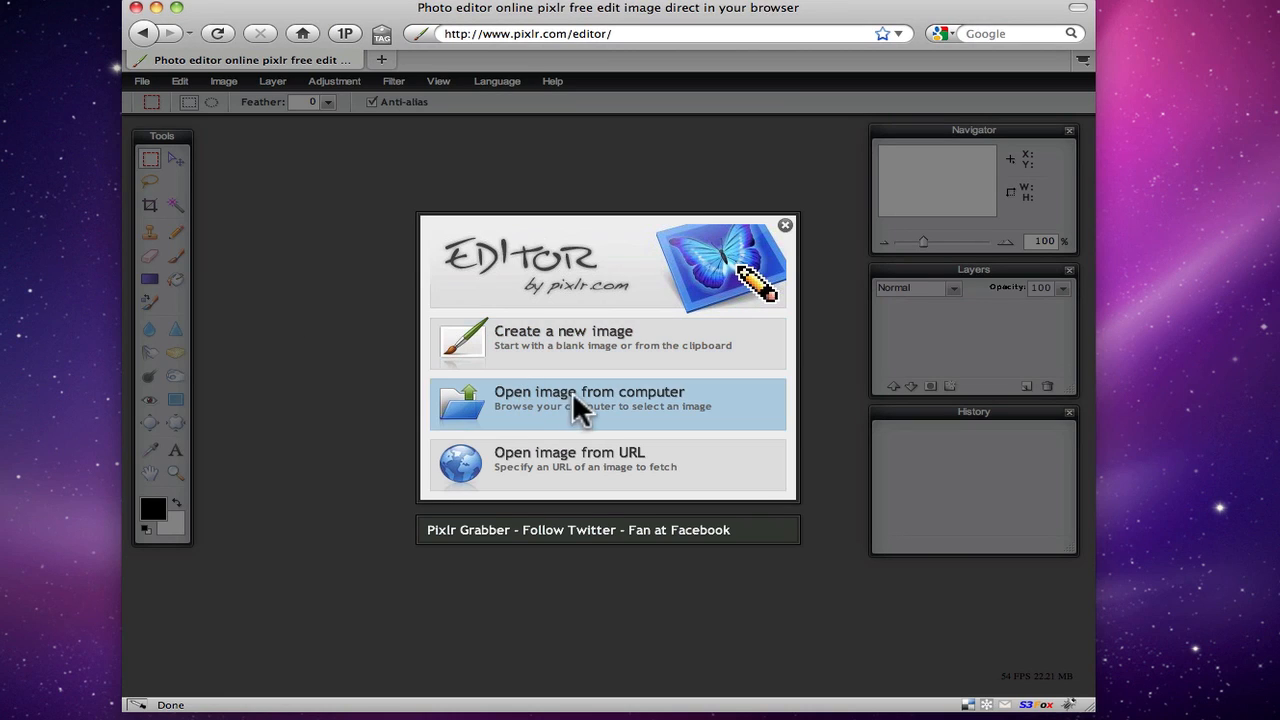
# Open Lot 1.jpg from the computer's Desktop, sorting the files by date modified to find it
pyautogui.click(519, 391)
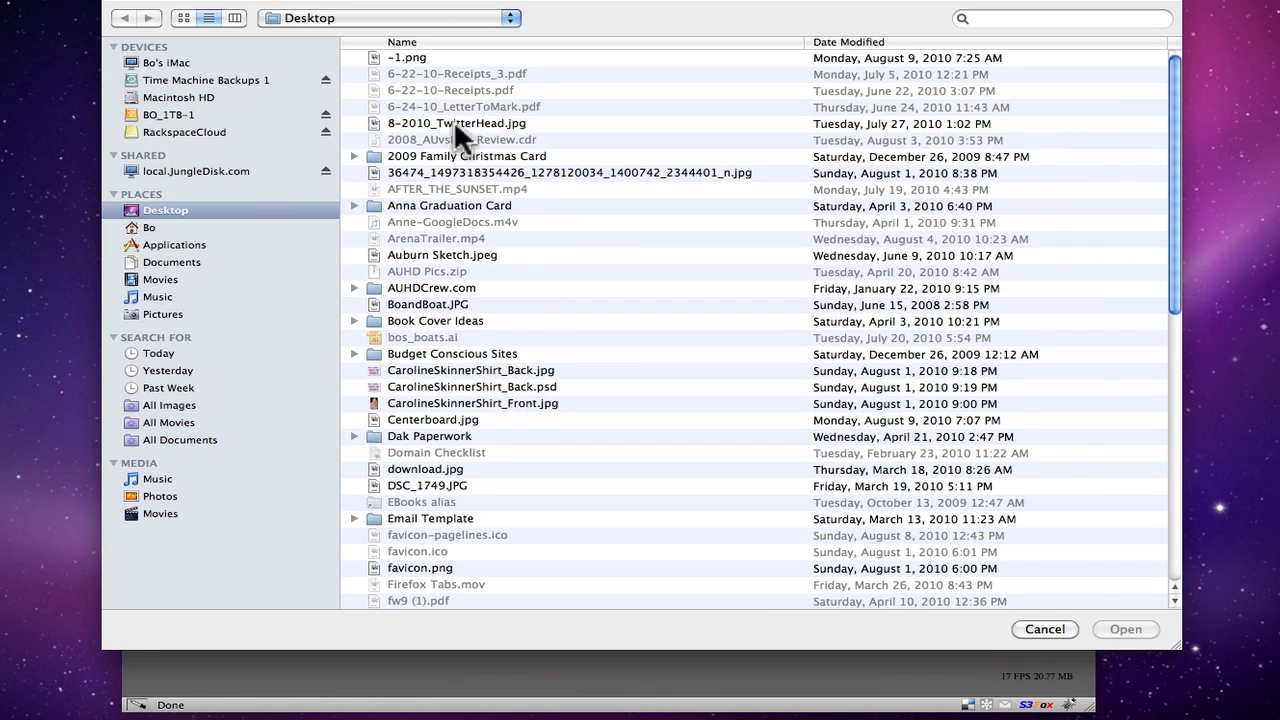
pyautogui.click(845, 40)
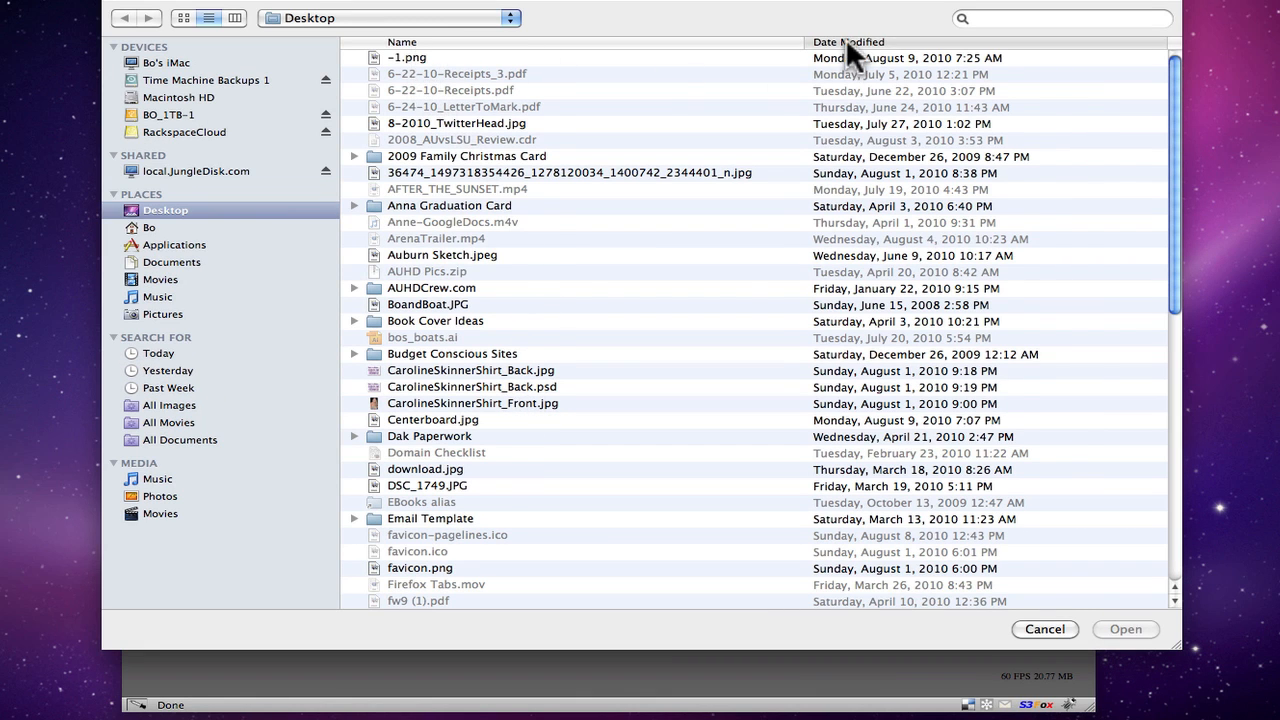
pyautogui.click(414, 55)
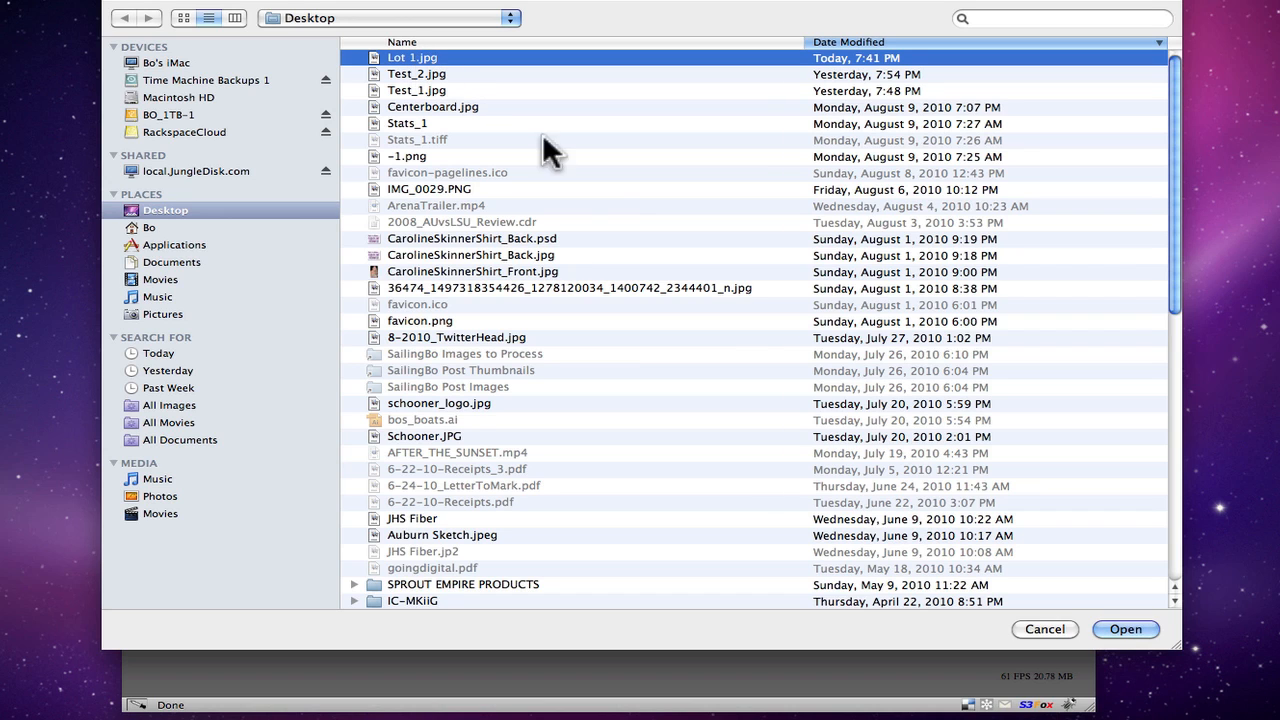
pyautogui.click(1120, 629)
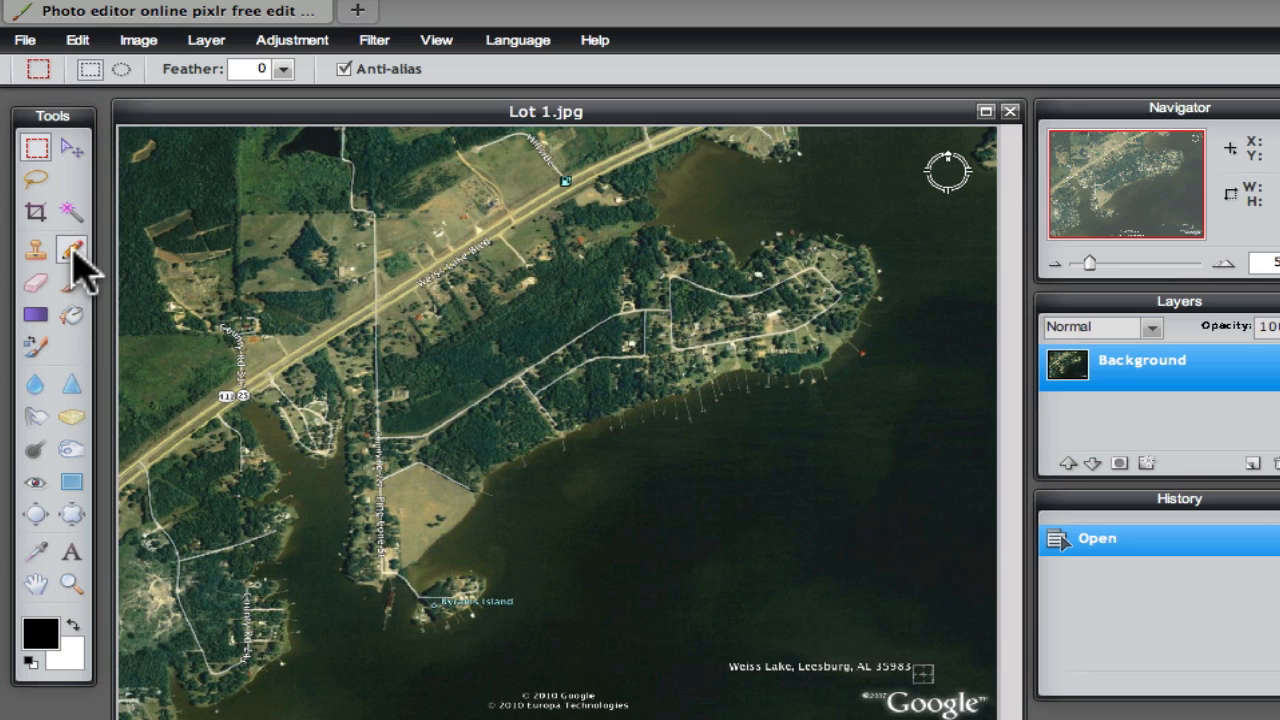
# Set the Drawing tool to straight lines and make the foreground colour bright yellow
pyautogui.click(72, 482)
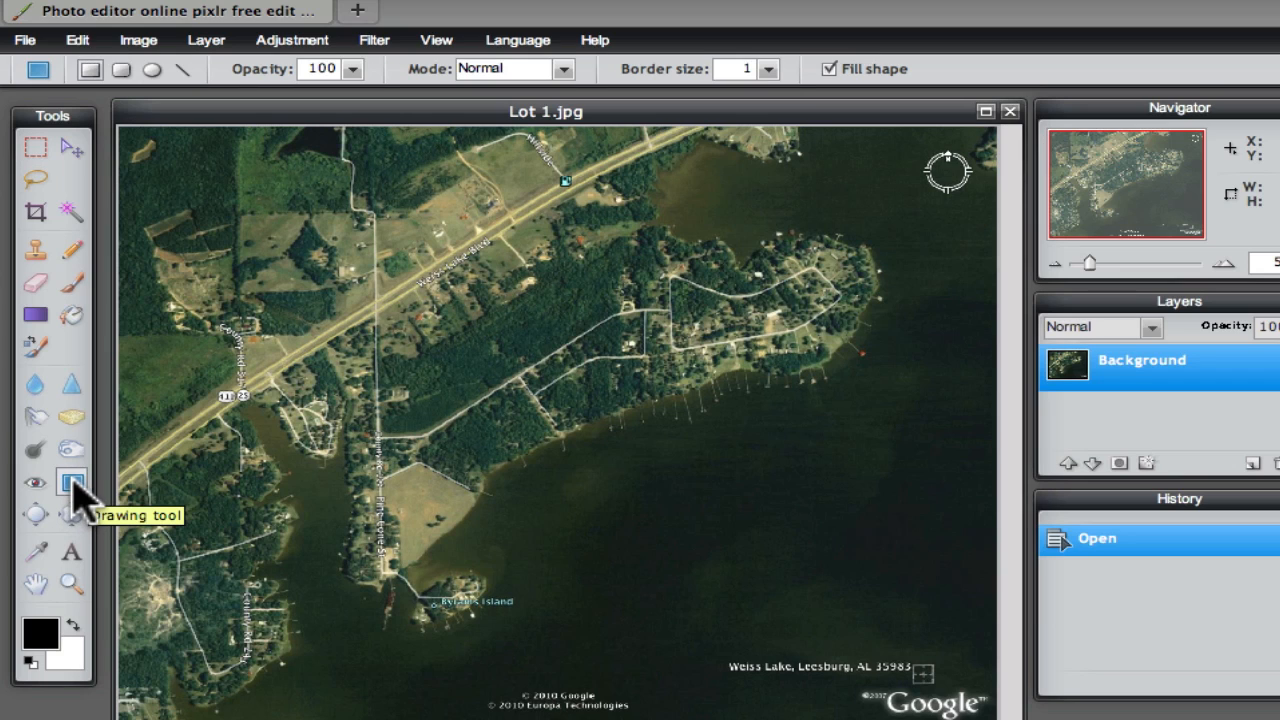
pyautogui.click(182, 70)
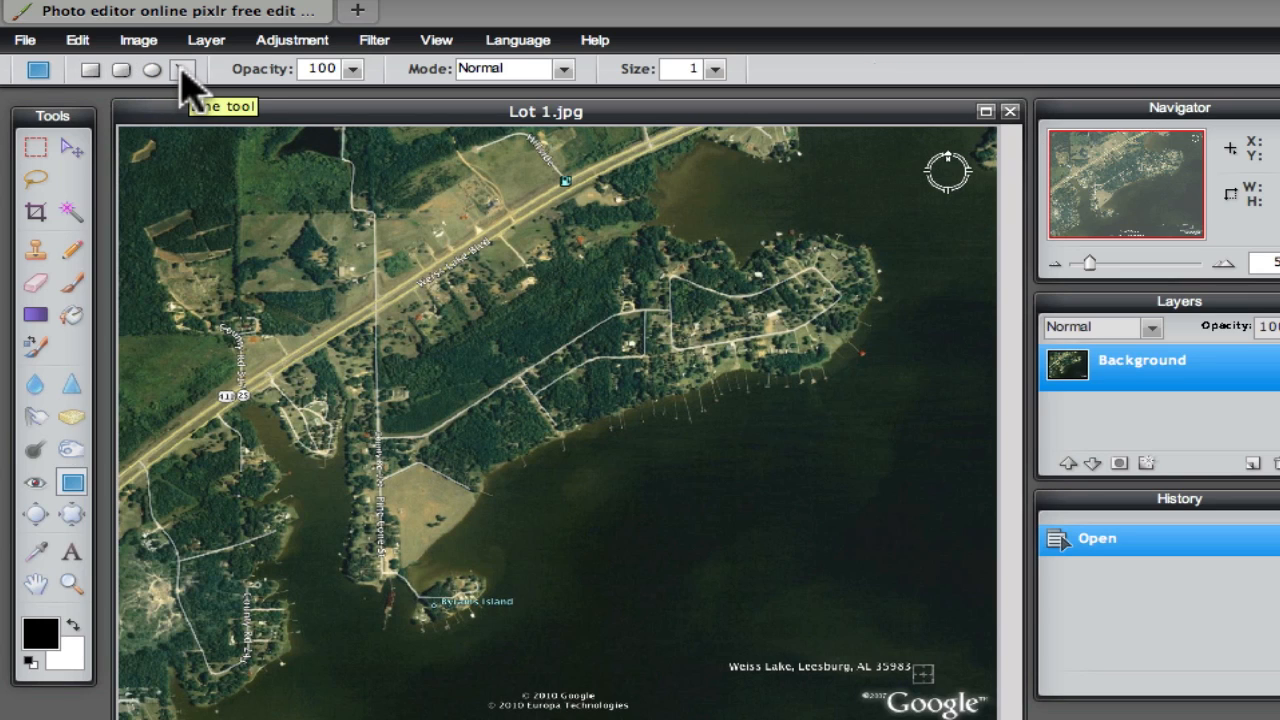
pyautogui.click(40, 638)
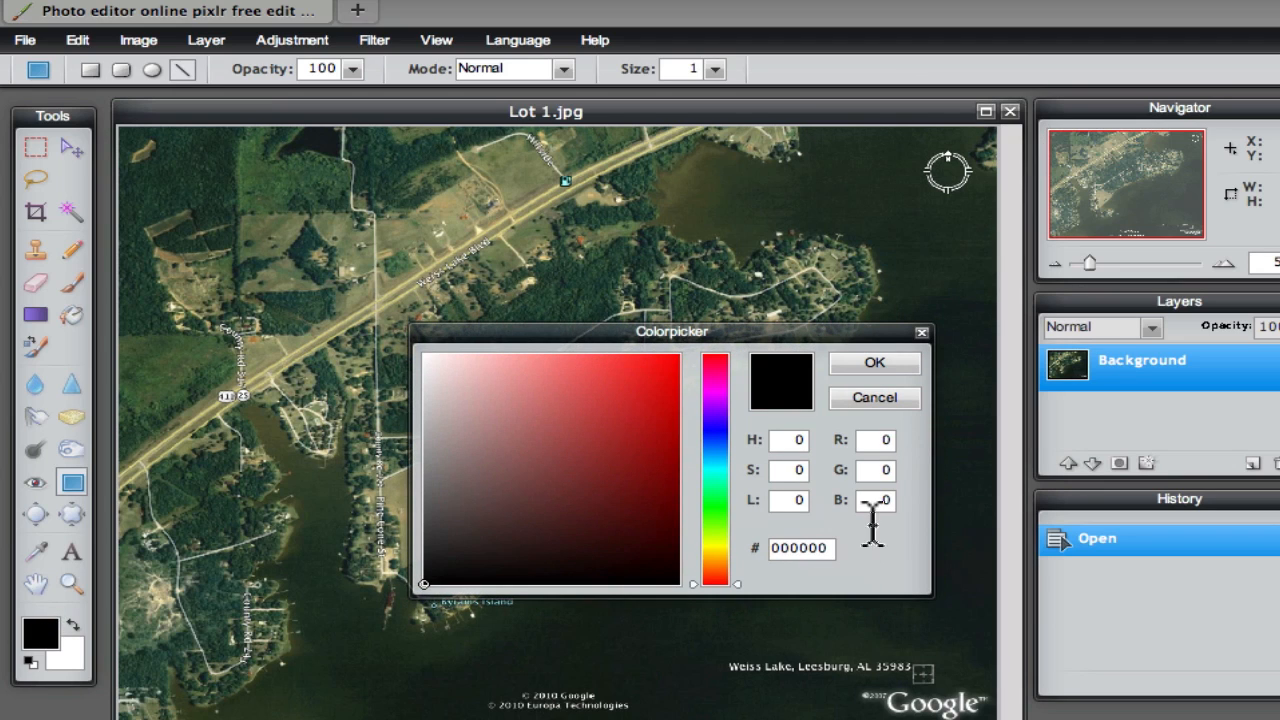
pyautogui.moveTo(717, 533); pyautogui.dragTo(718, 546)
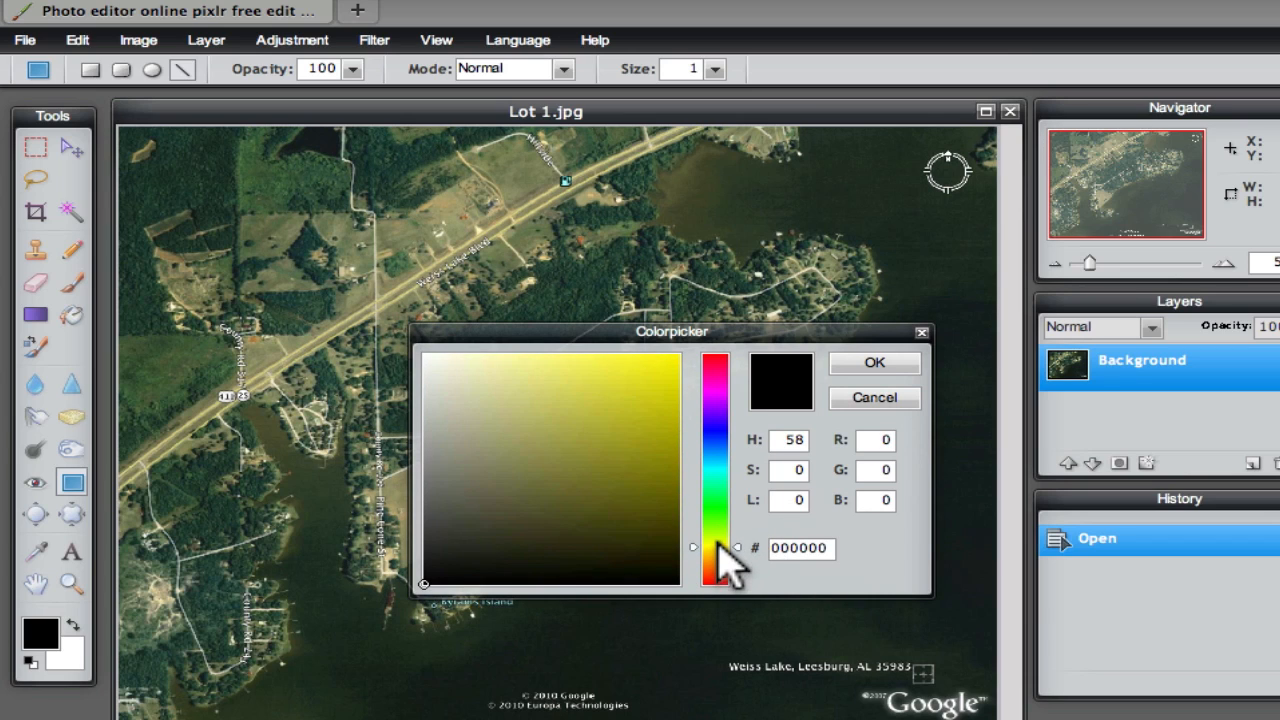
pyautogui.moveTo(654, 403); pyautogui.dragTo(673, 363)
pyautogui.click(874, 364)
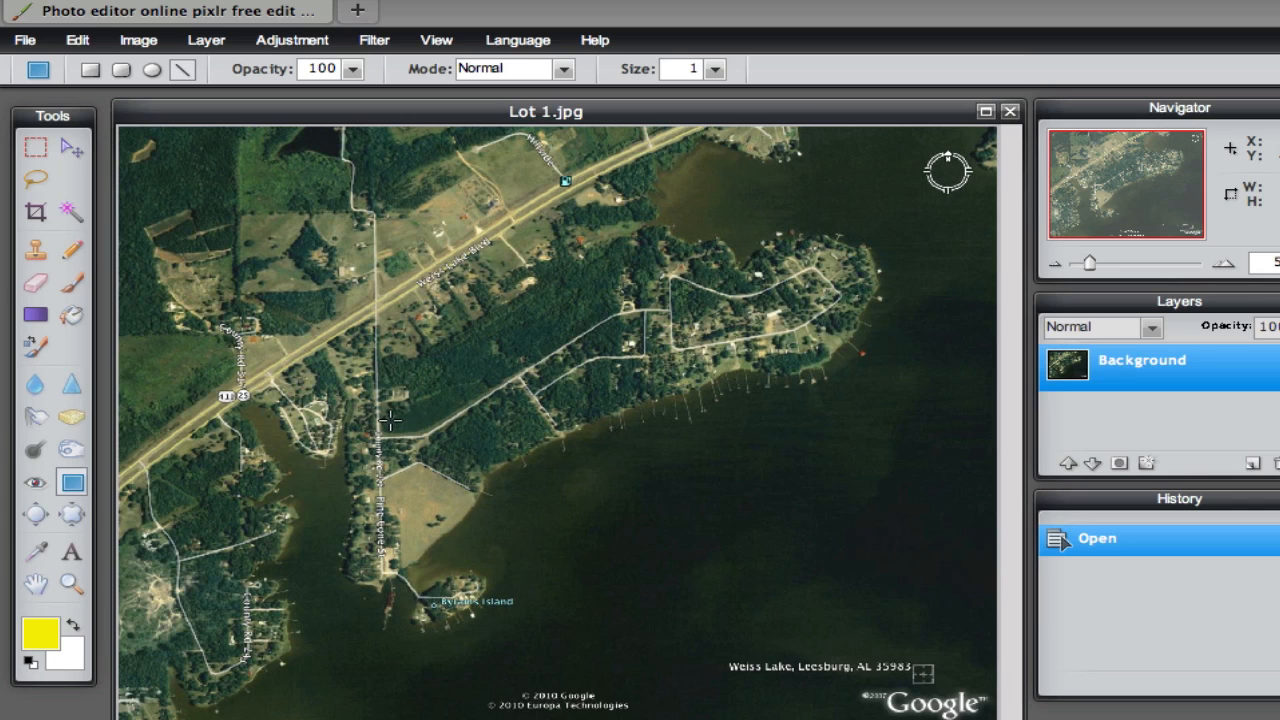
# Set the line size to 8 and draw three connected lines along the lot's road edge and down to the shoreline
pyautogui.click(715, 68)
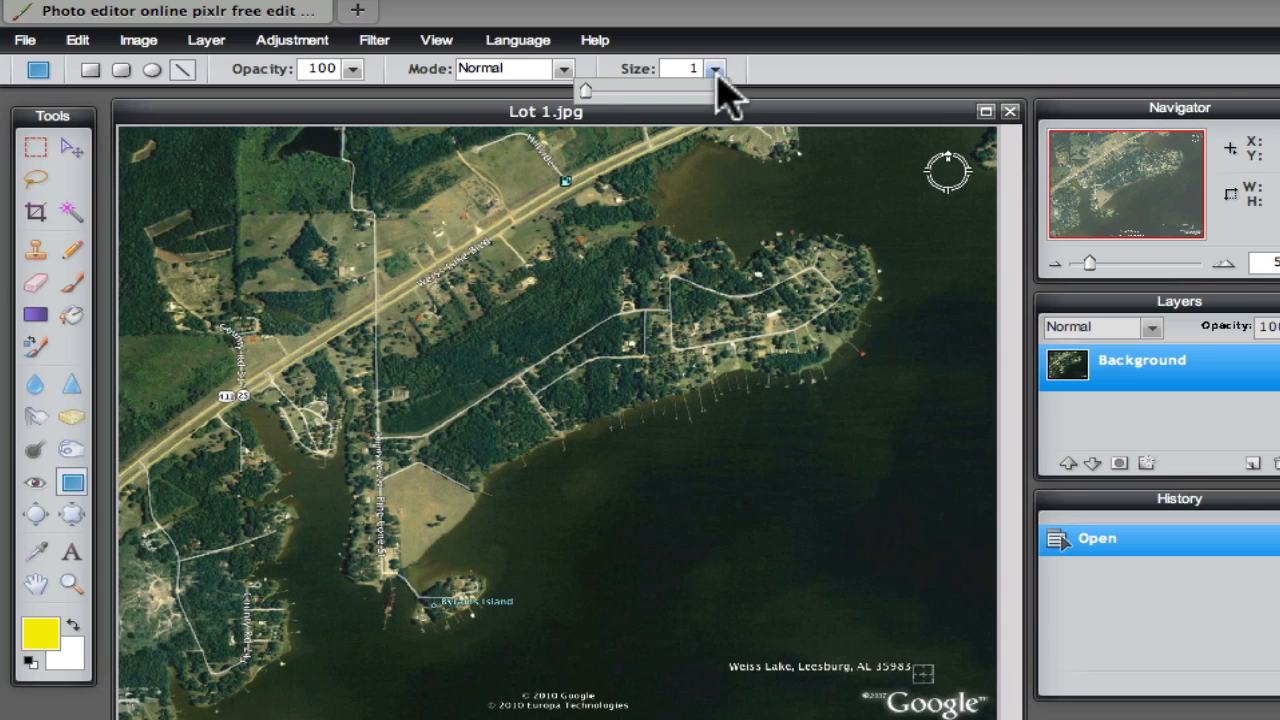
pyautogui.moveTo(583, 88); pyautogui.dragTo(595, 89)
pyautogui.moveTo(378, 436); pyautogui.dragTo(558, 432)
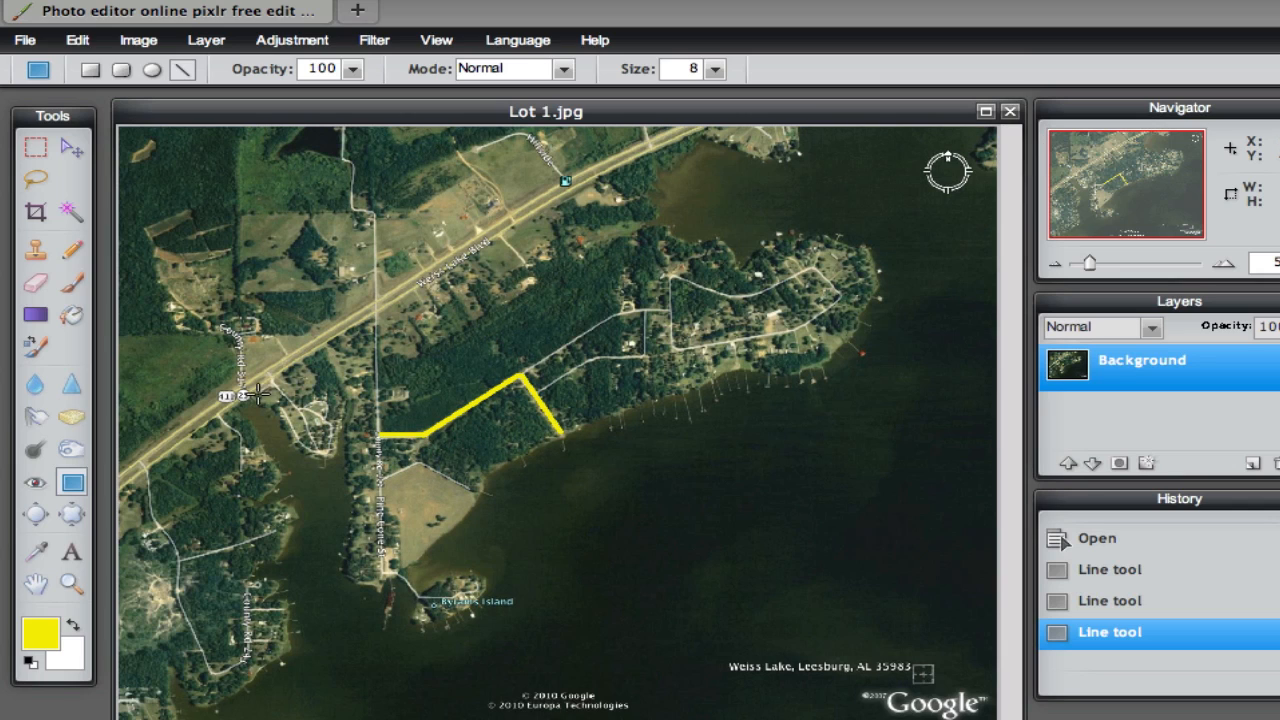
# Trace the lot's shoreline freehand with the Pencil tool and a hard round size 15 brush, and close the outline along its western edge
pyautogui.click(74, 254)
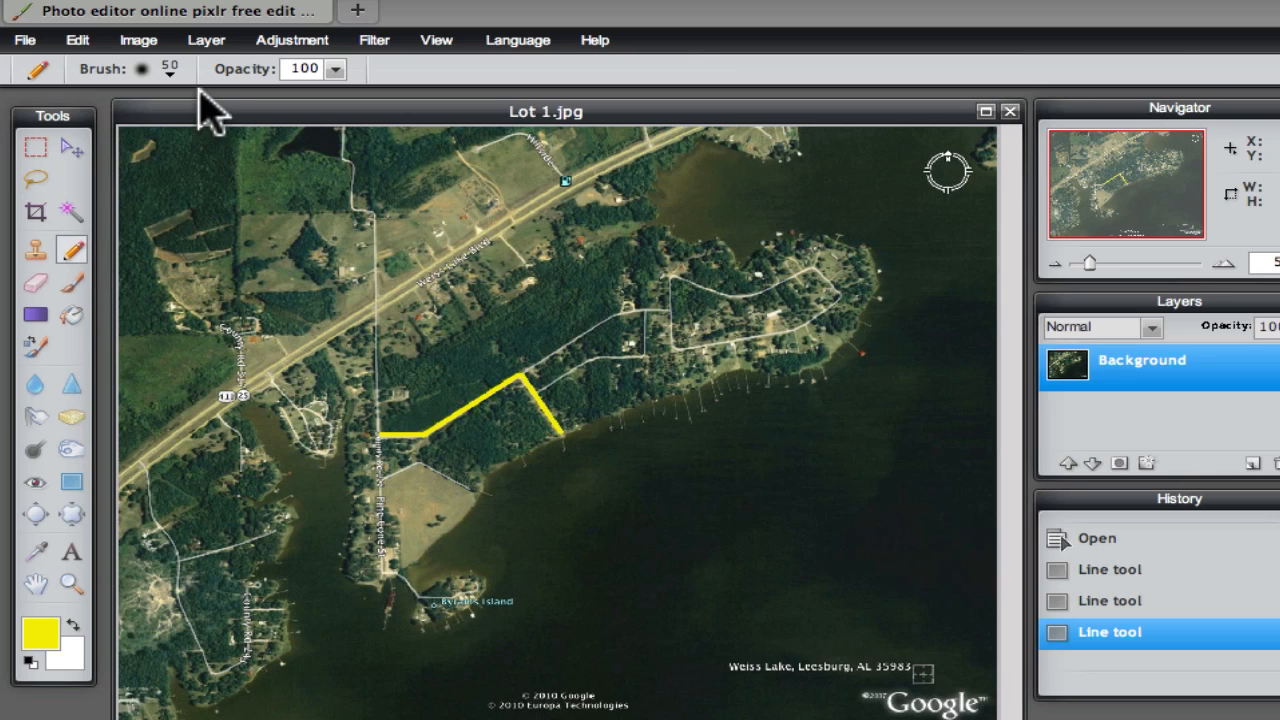
pyautogui.click(170, 72)
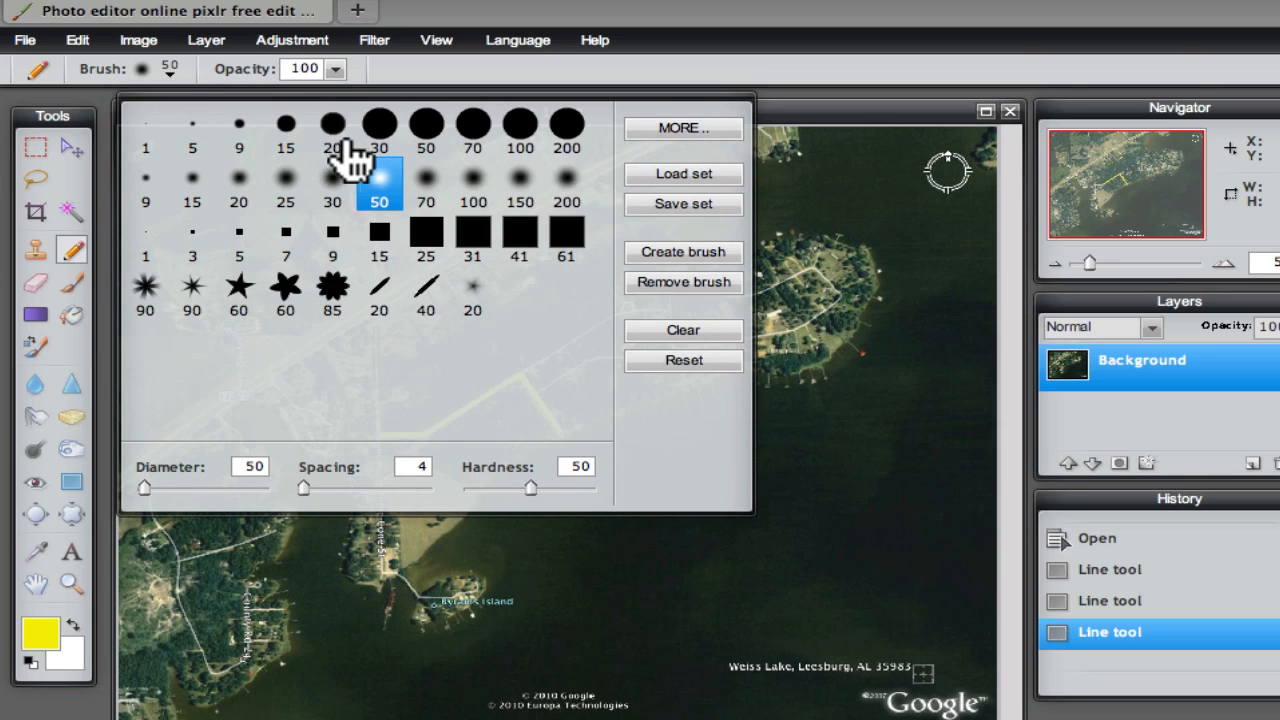
pyautogui.click(289, 131)
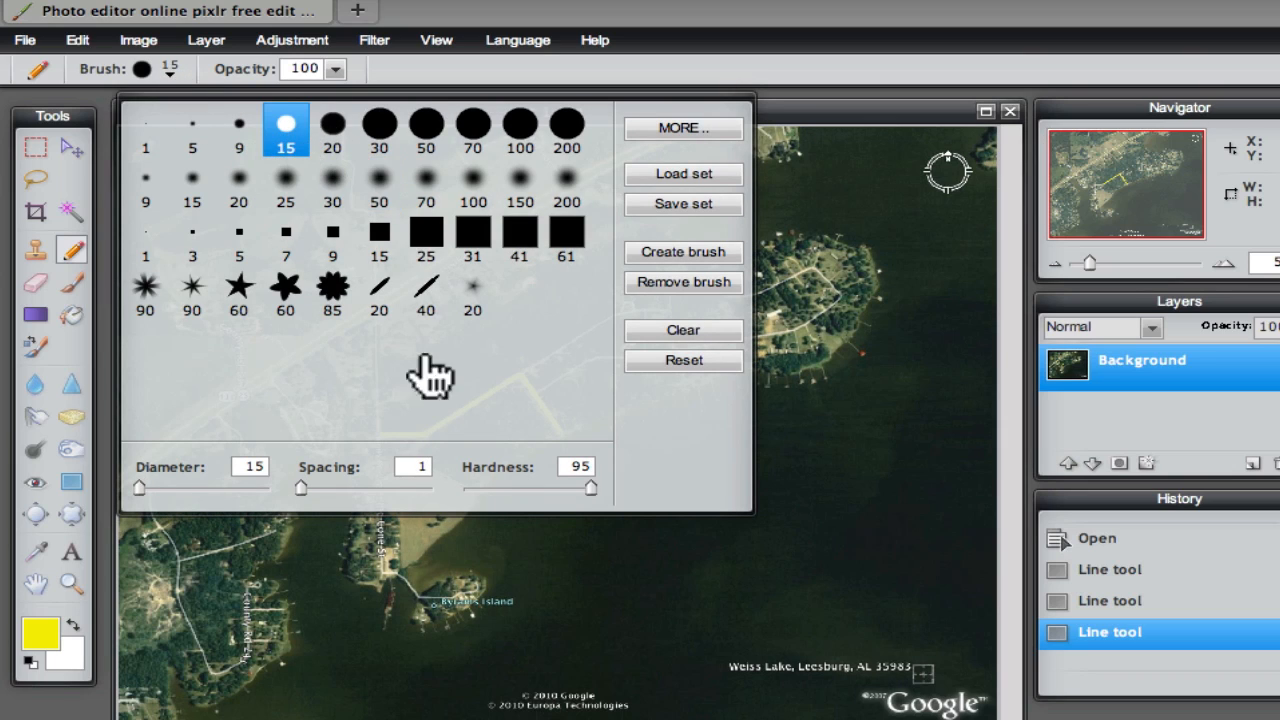
pyautogui.click(456, 524)
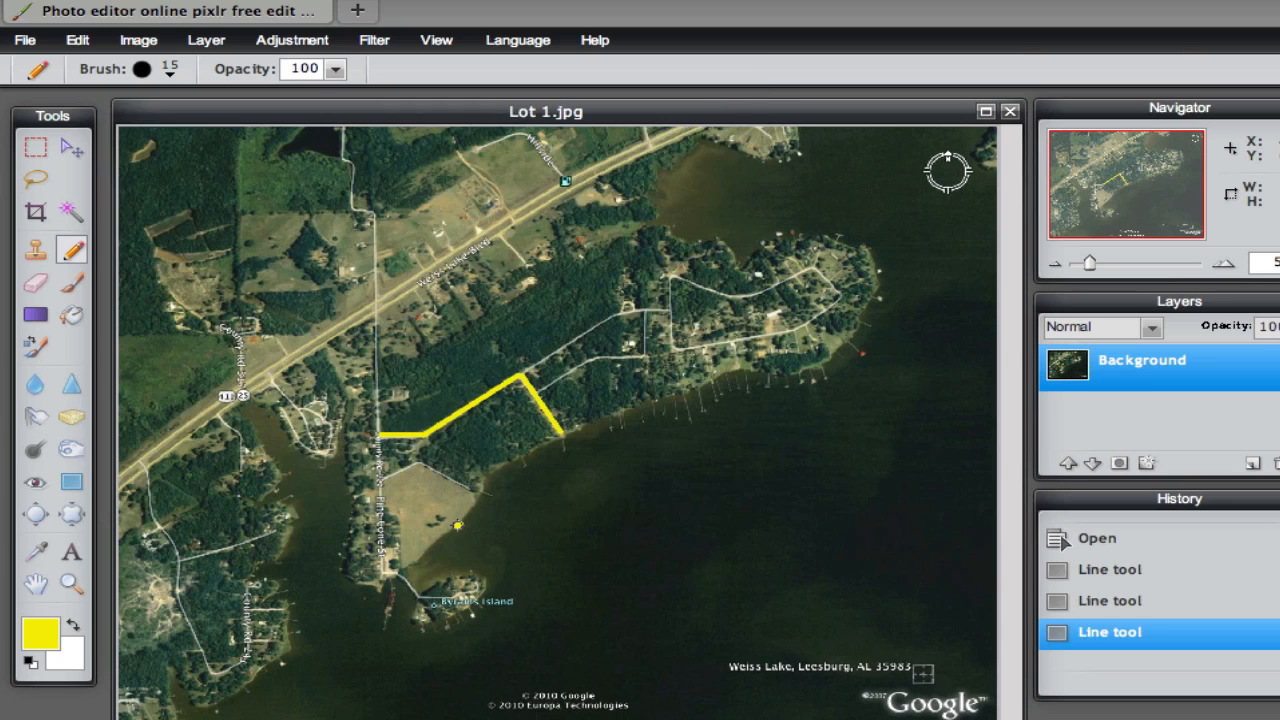
pyautogui.click(457, 524)
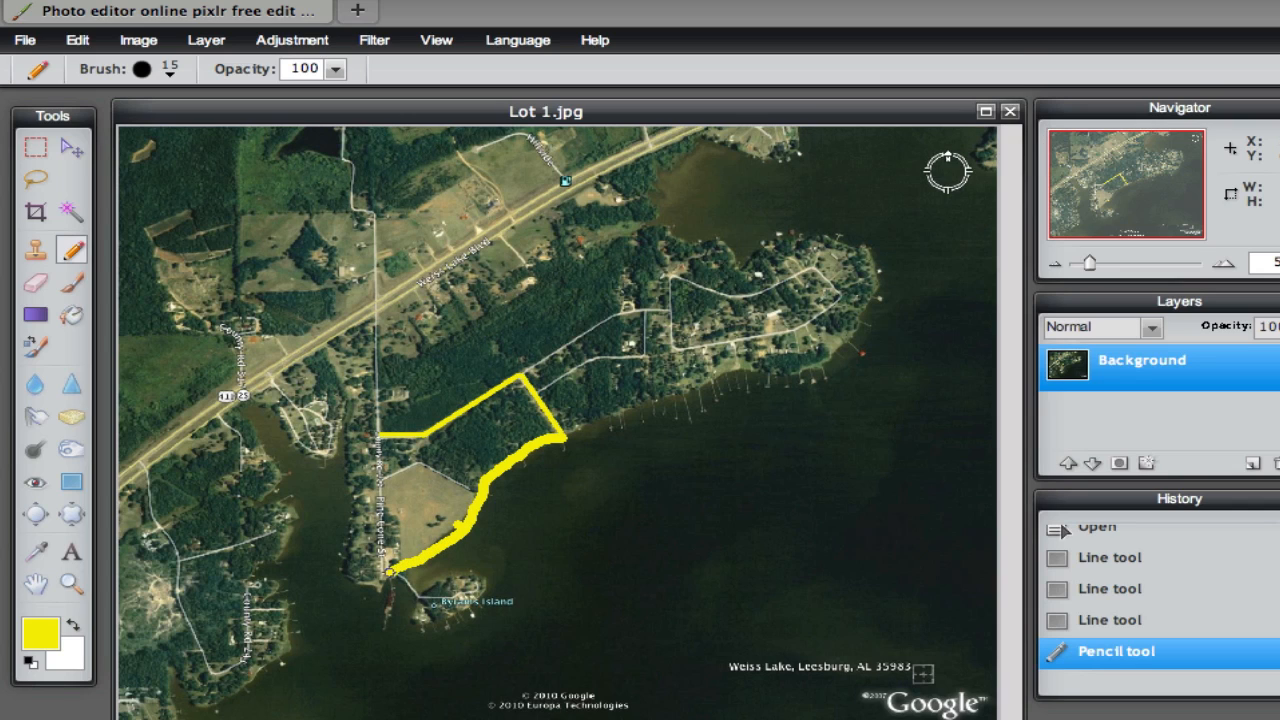
pyautogui.moveTo(382, 552); pyautogui.dragTo(381, 437)
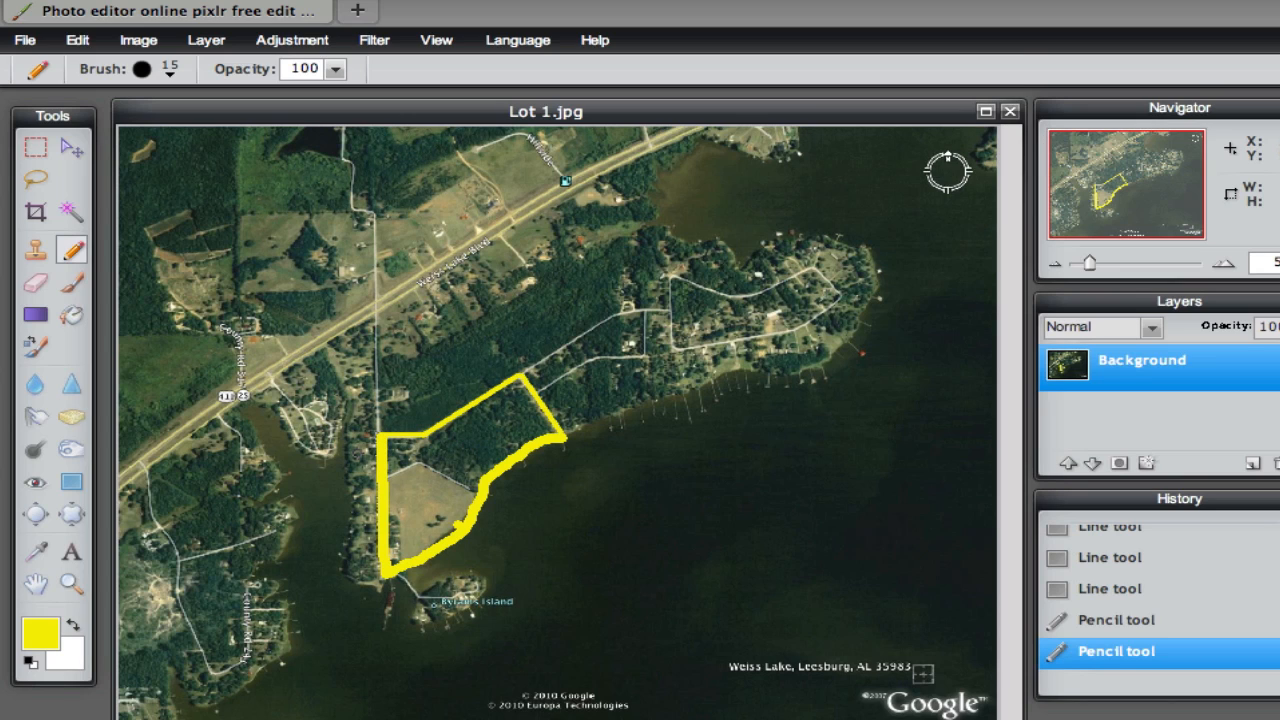
# Add the yellow text label "Lot #1" and place it just above the northwest corner of the lot outline
pyautogui.click(72, 553)
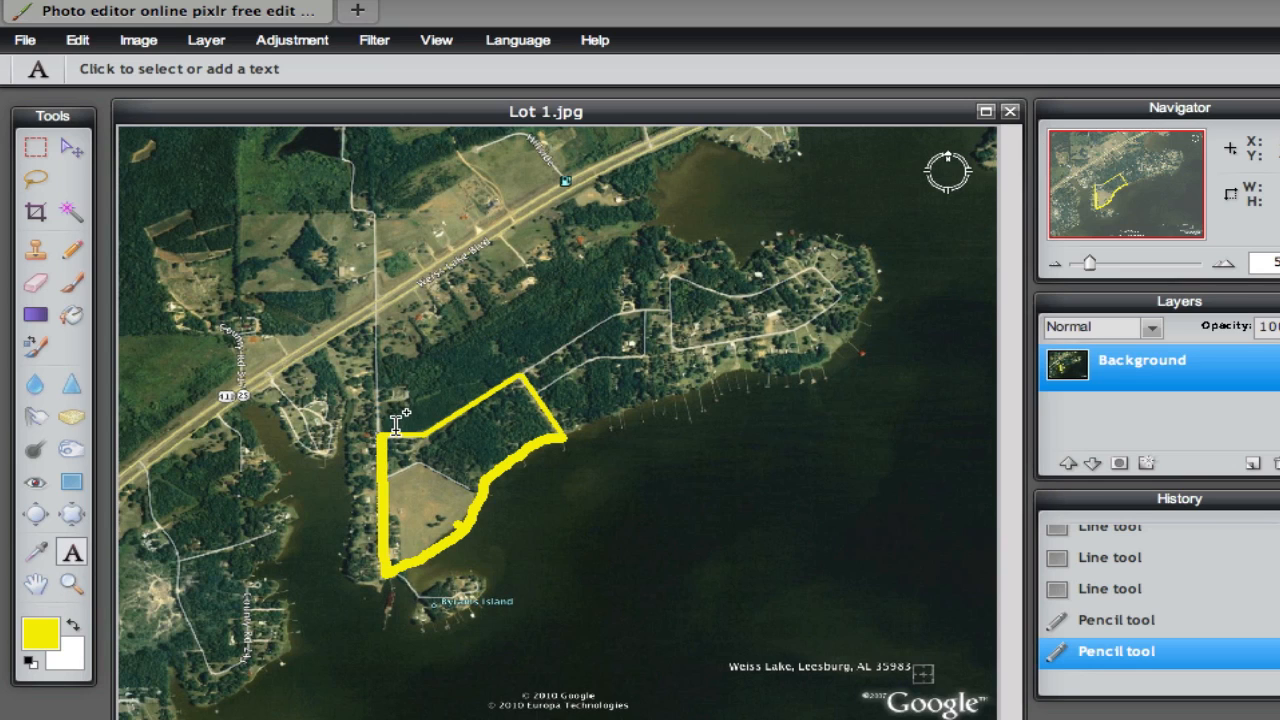
pyautogui.click(398, 392)
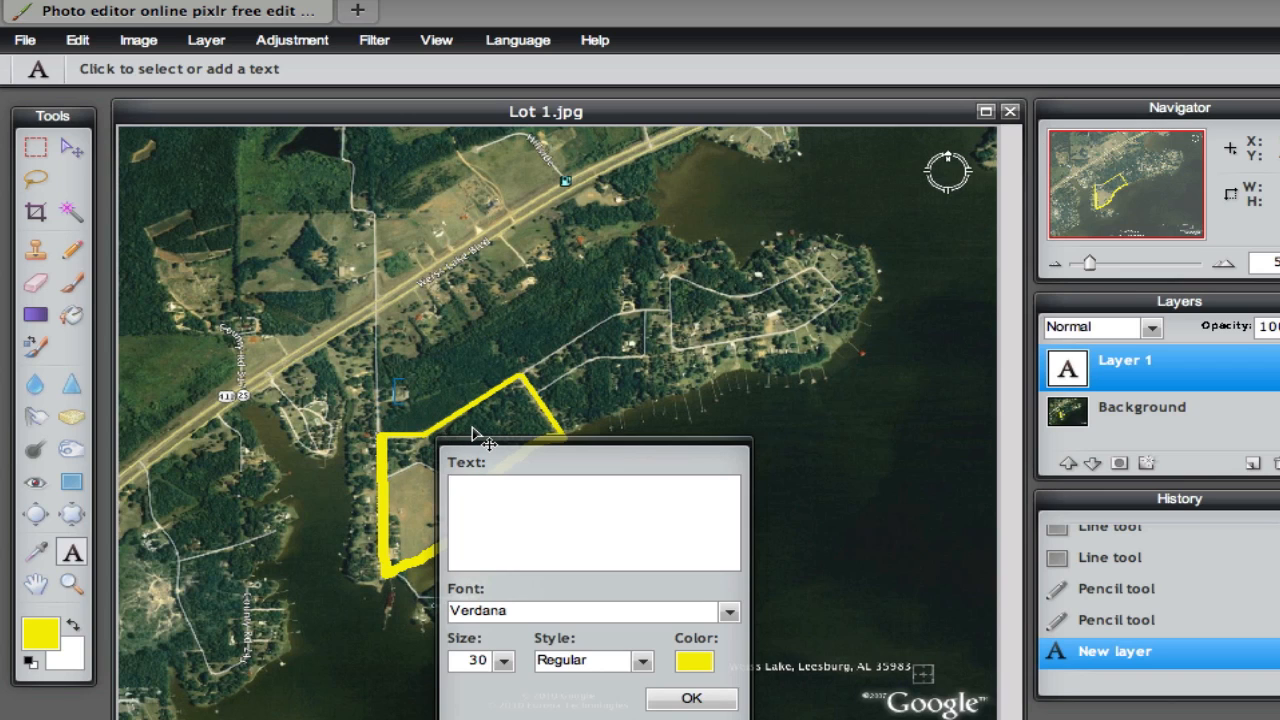
pyautogui.write('Lot #1')
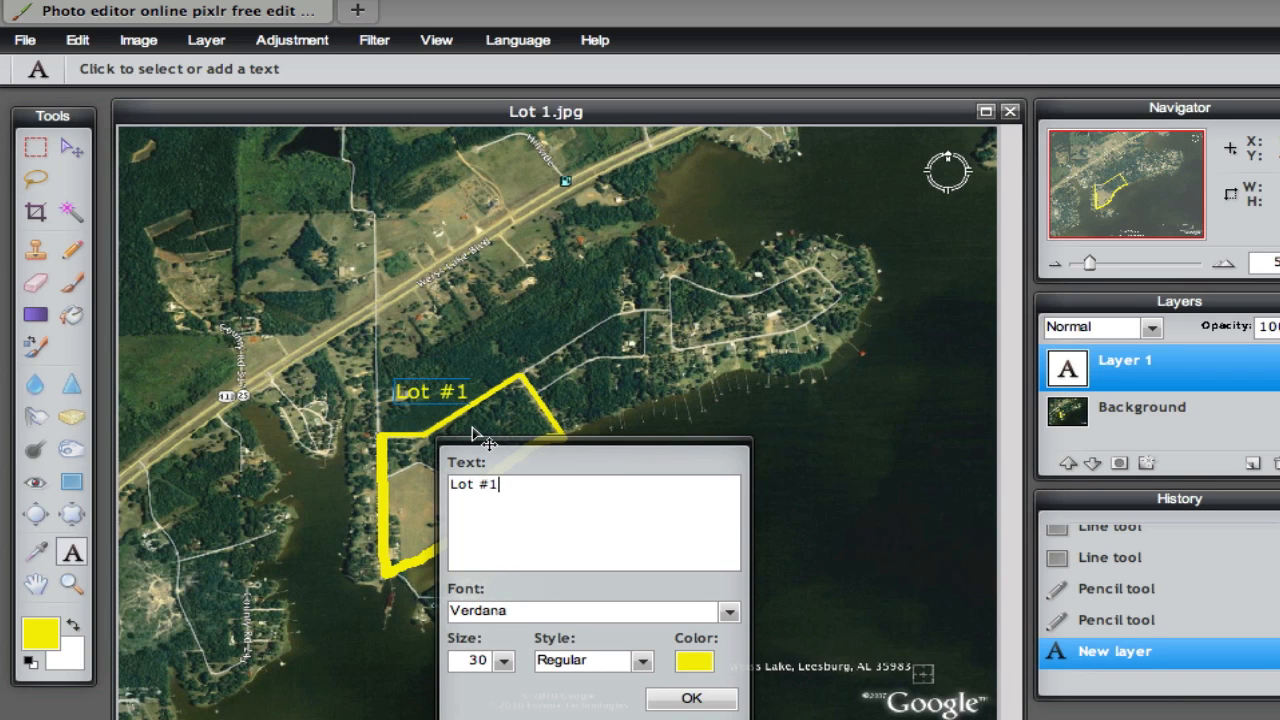
pyautogui.moveTo(432, 408)
pyautogui.mouseDown()
pyautogui.moveTo(413, 430)
pyautogui.moveTo(417, 420)
pyautogui.mouseUp()
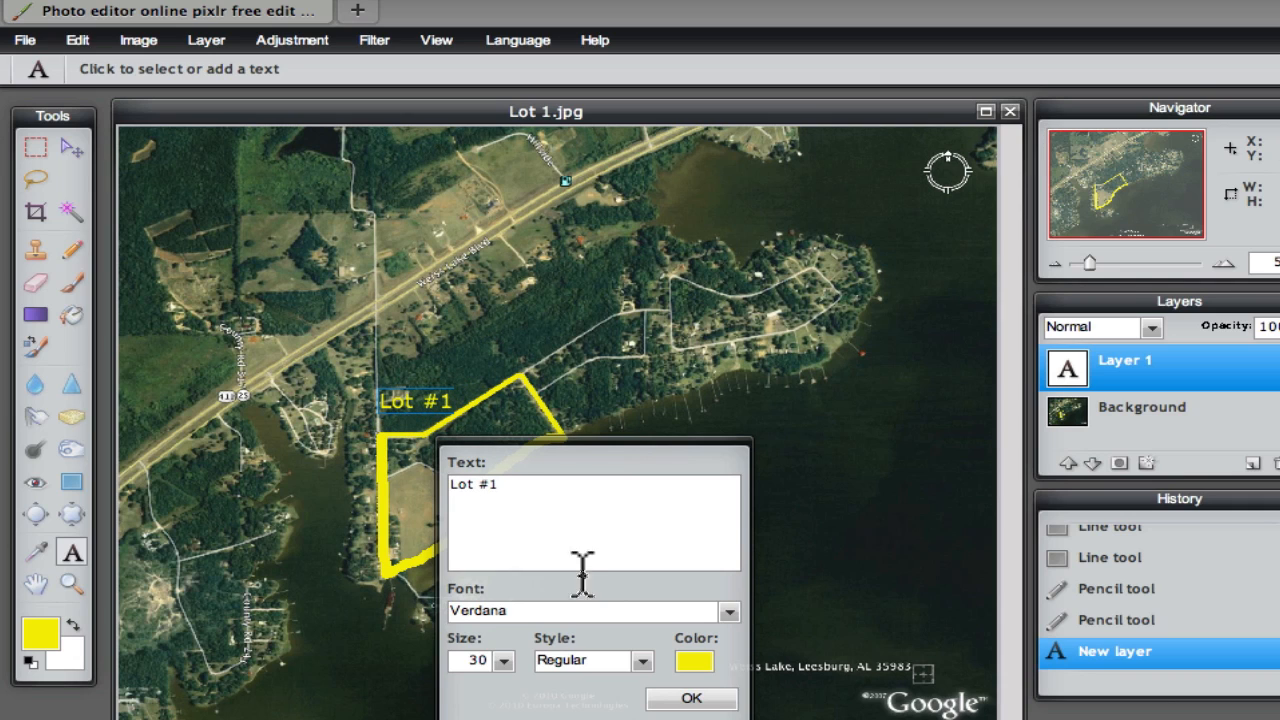
pyautogui.click(689, 699)
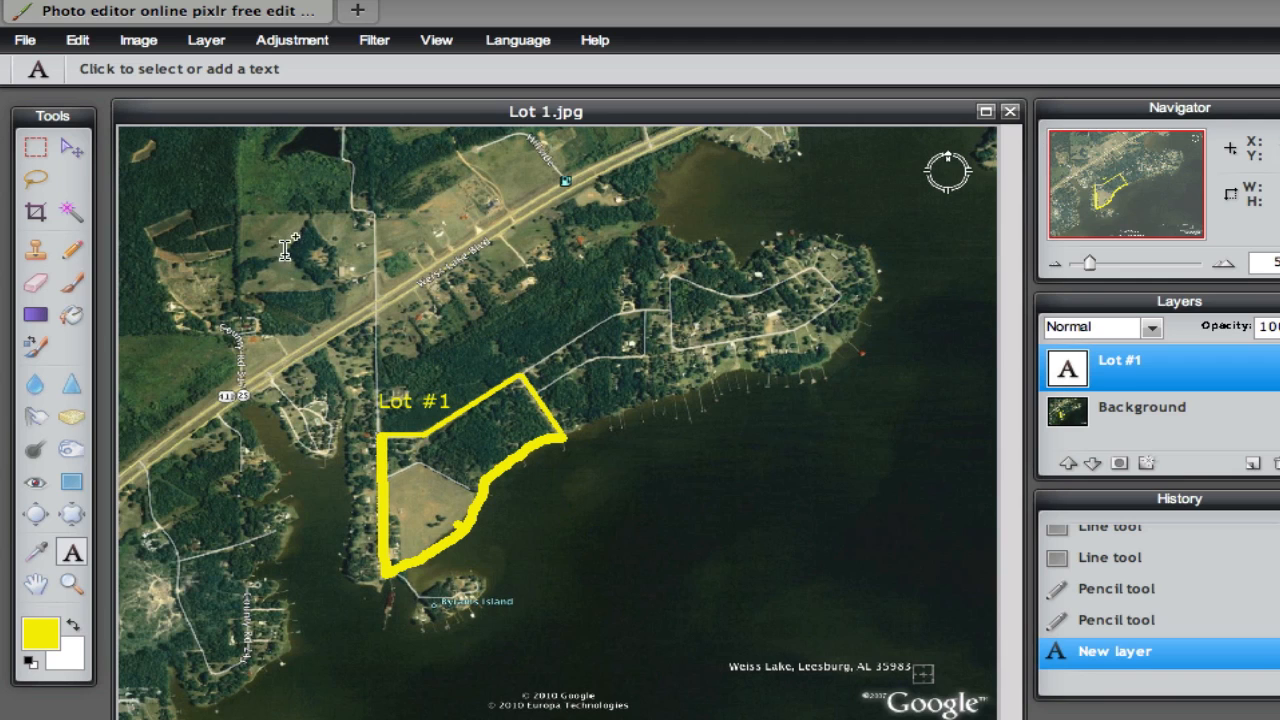
# Save the image to the computer's Desktop as Lot 1-Edited.jpg, a JPEG with quality 100
pyautogui.click(24, 43)
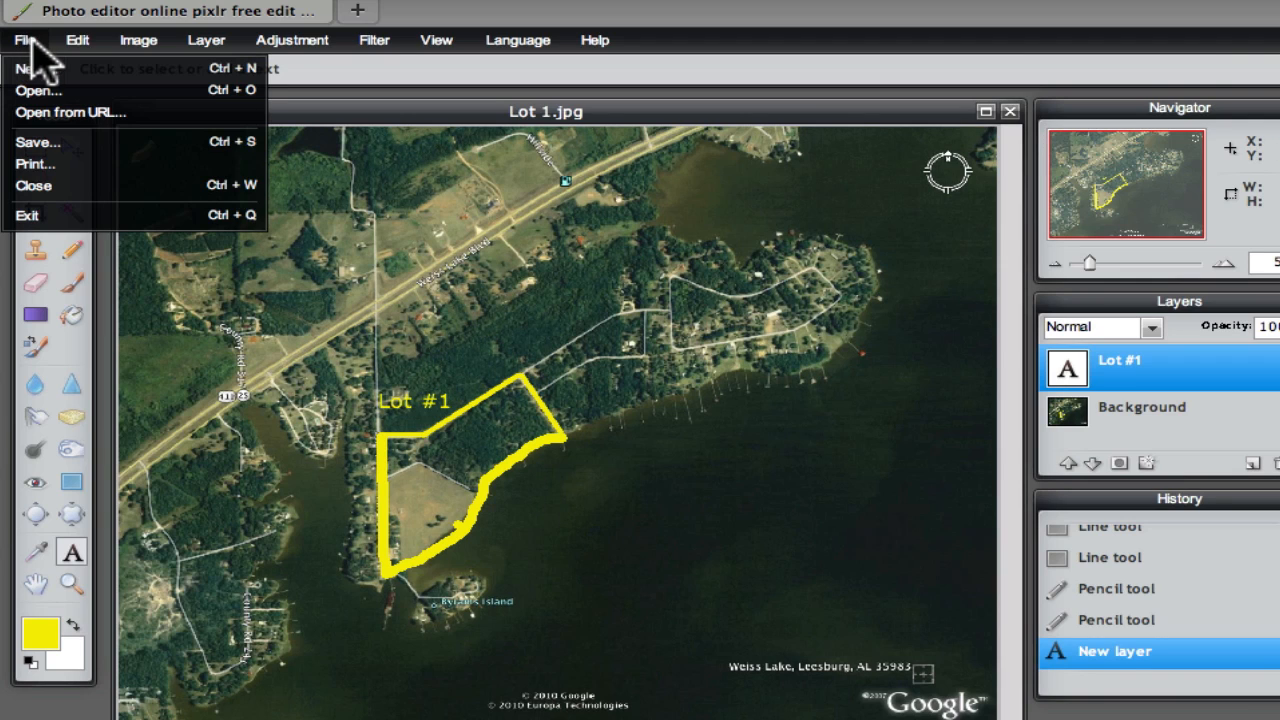
pyautogui.click(29, 141)
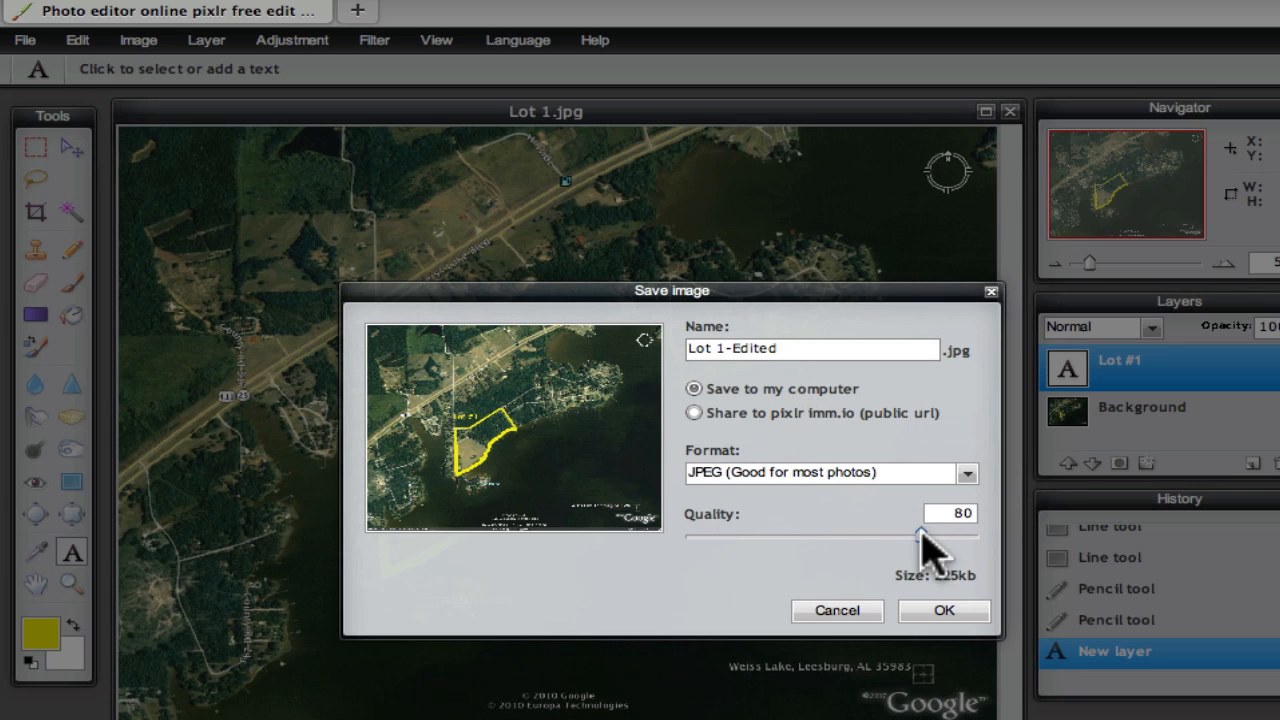
pyautogui.moveTo(922, 537); pyautogui.dragTo(994, 537)
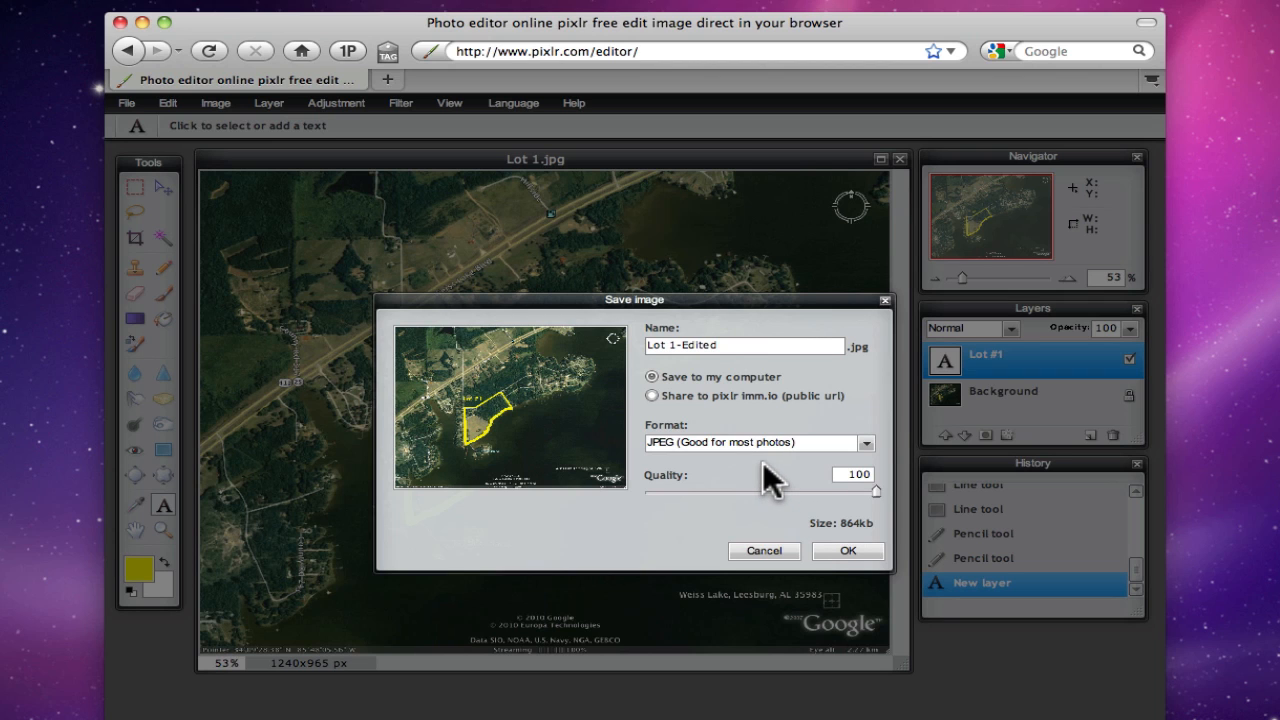
pyautogui.click(838, 548)
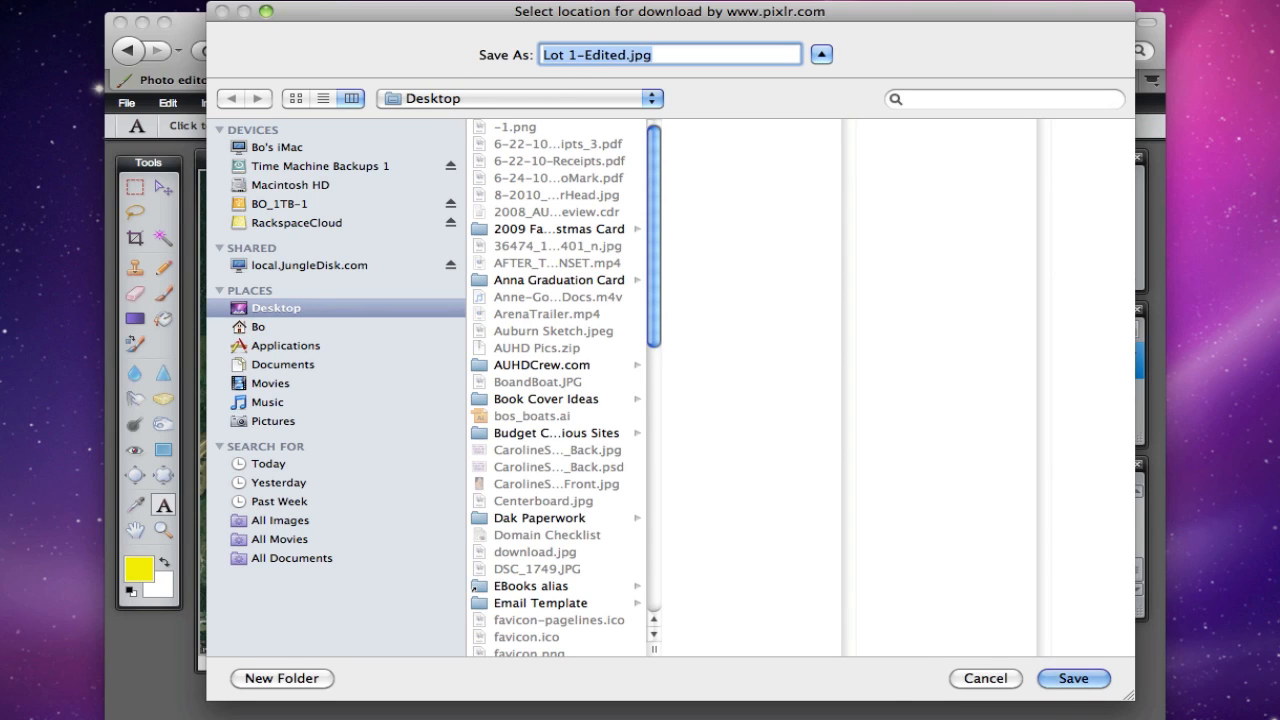
pyautogui.click(1073, 680)
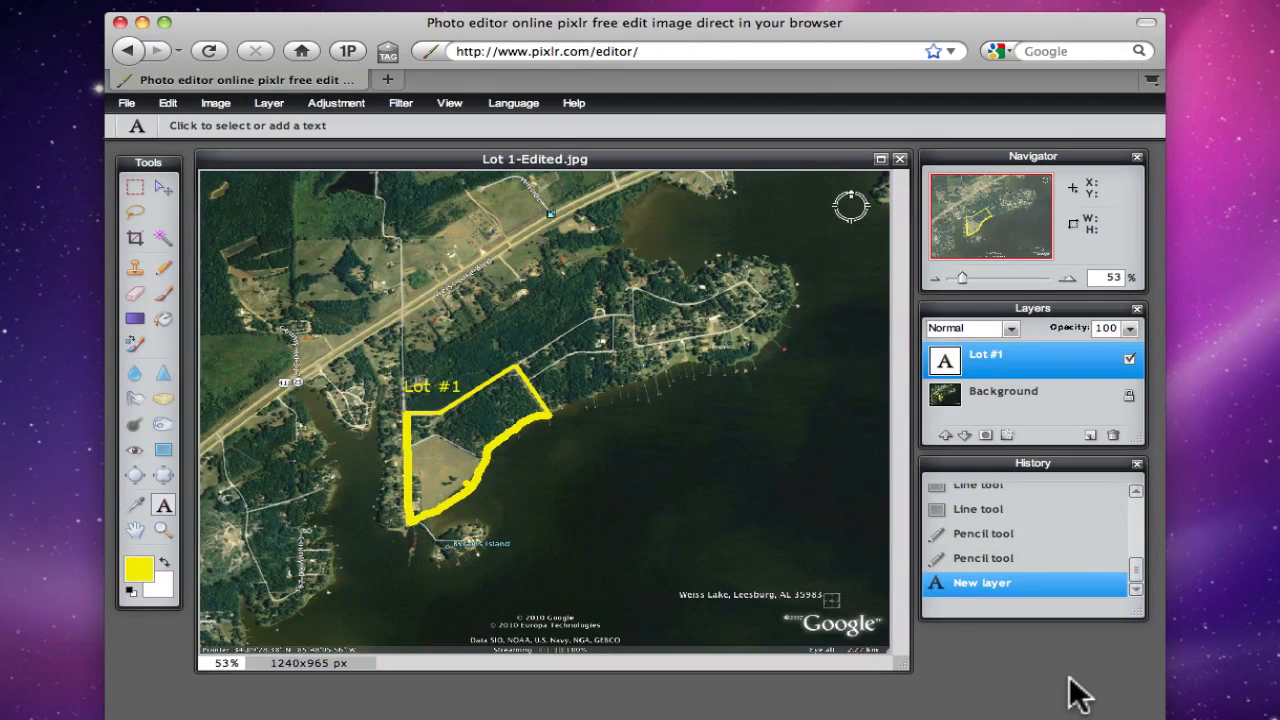